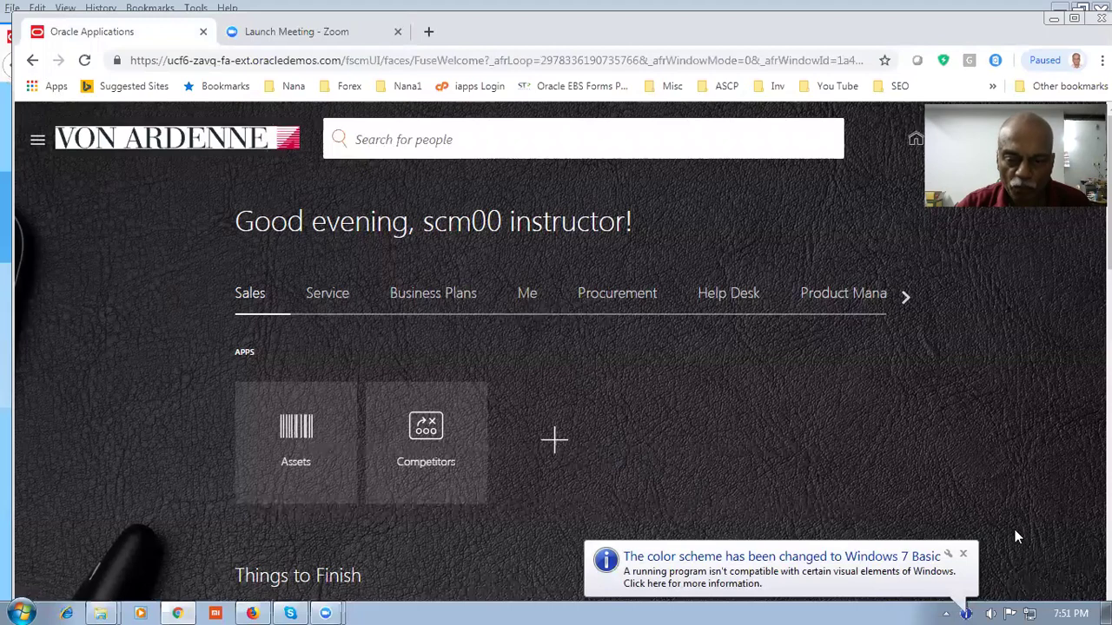
Step: Dismiss the colour-scheme notification and switch the springboard to the Supply Chain Execution group
left_click(962, 555)
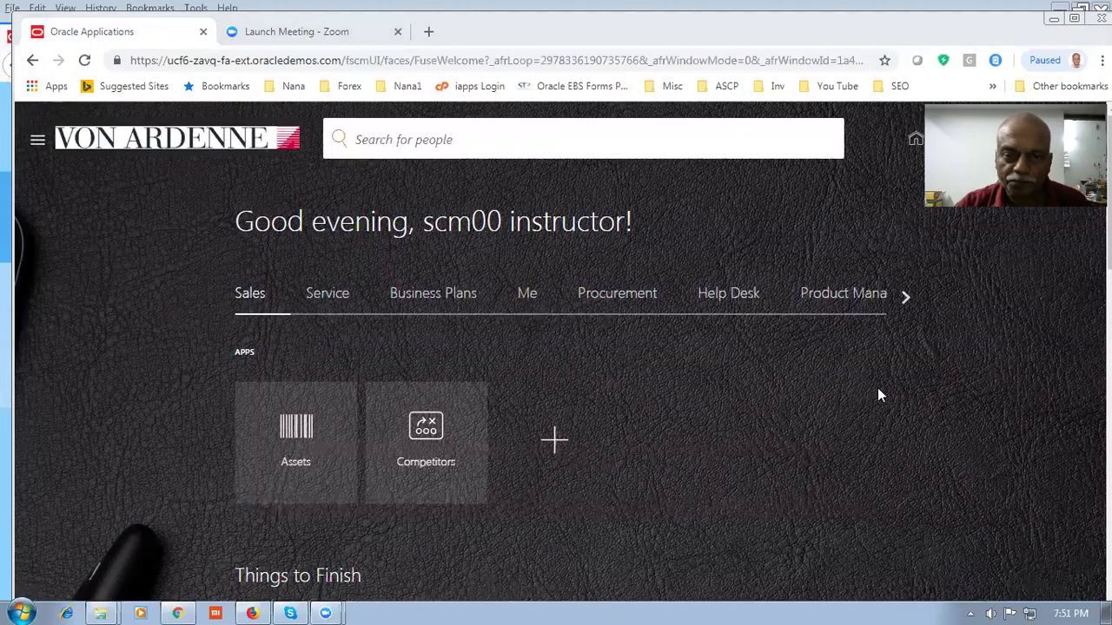
left_click(843, 293)
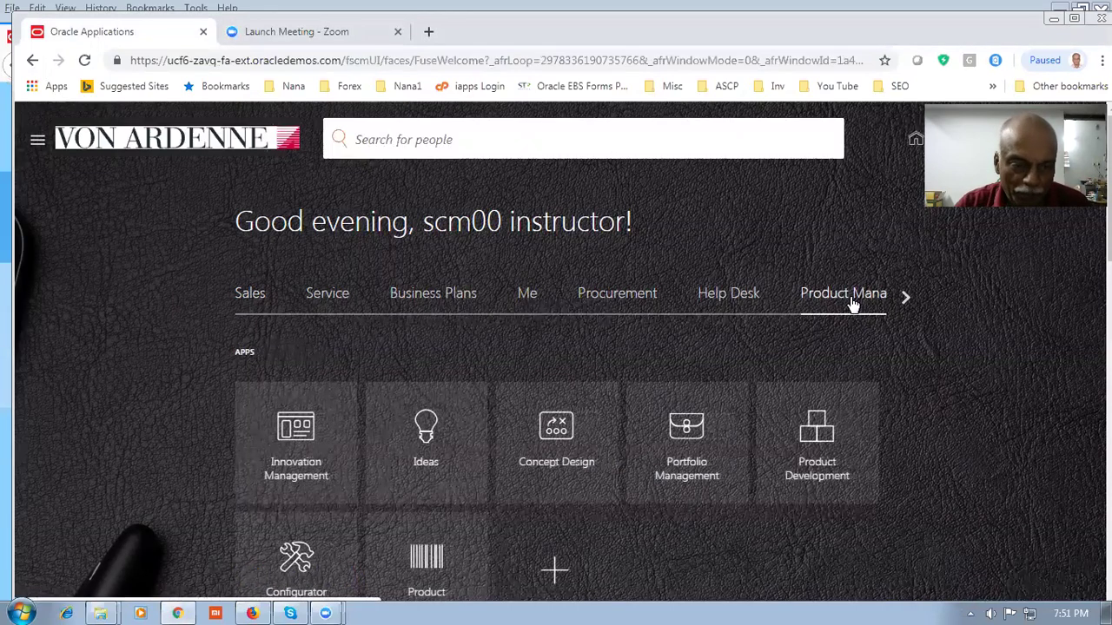
scroll(549, 562, "down", 2)
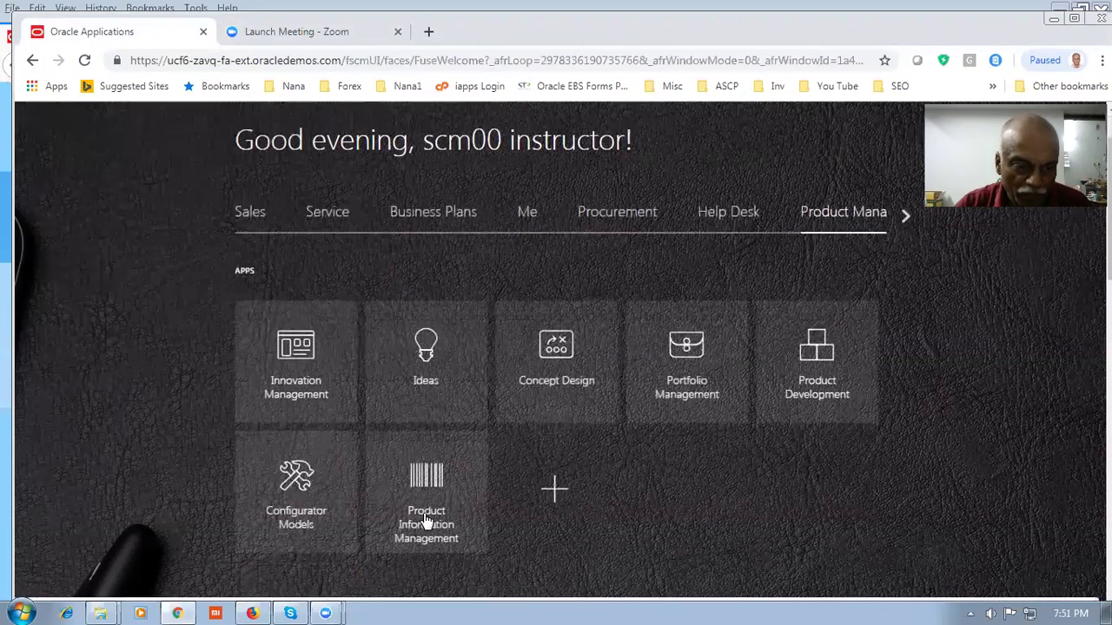
left_click(903, 216)
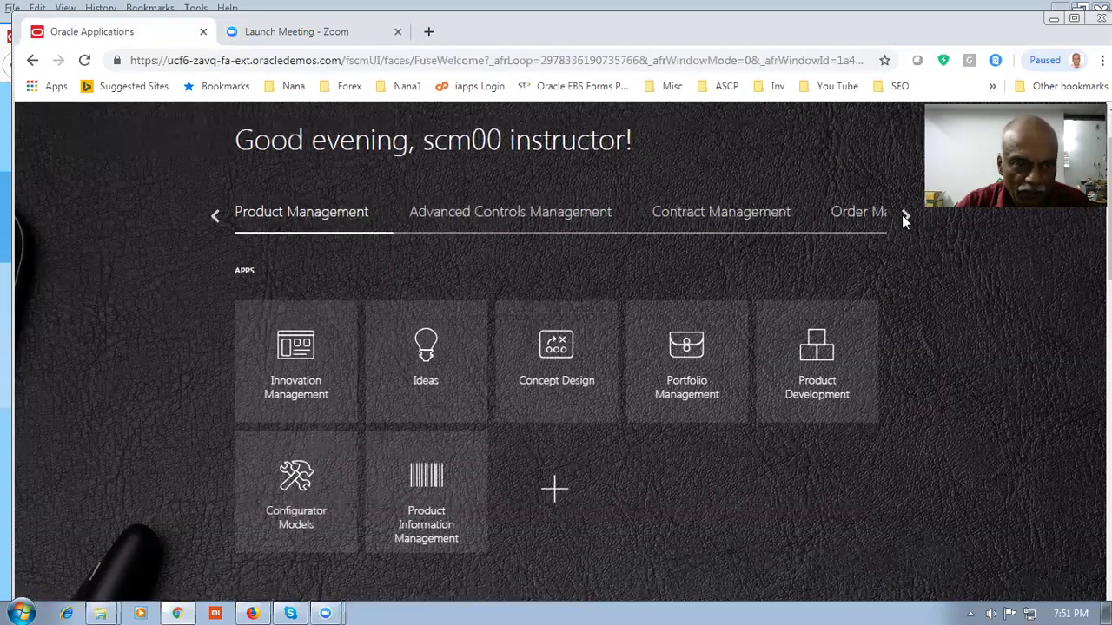
left_click(903, 215)
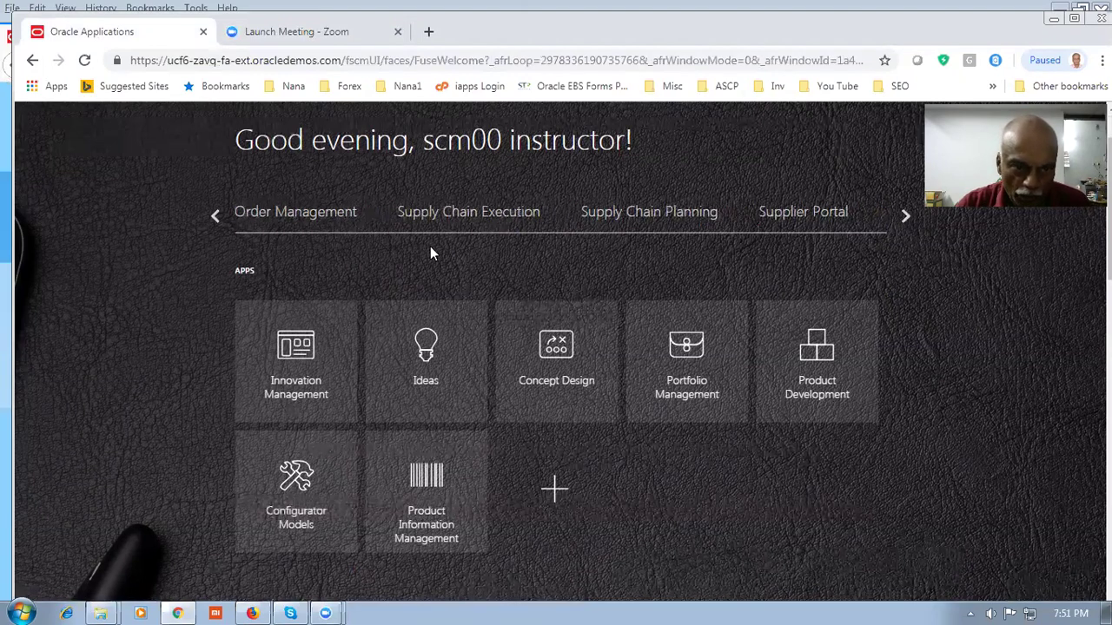
left_click(463, 224)
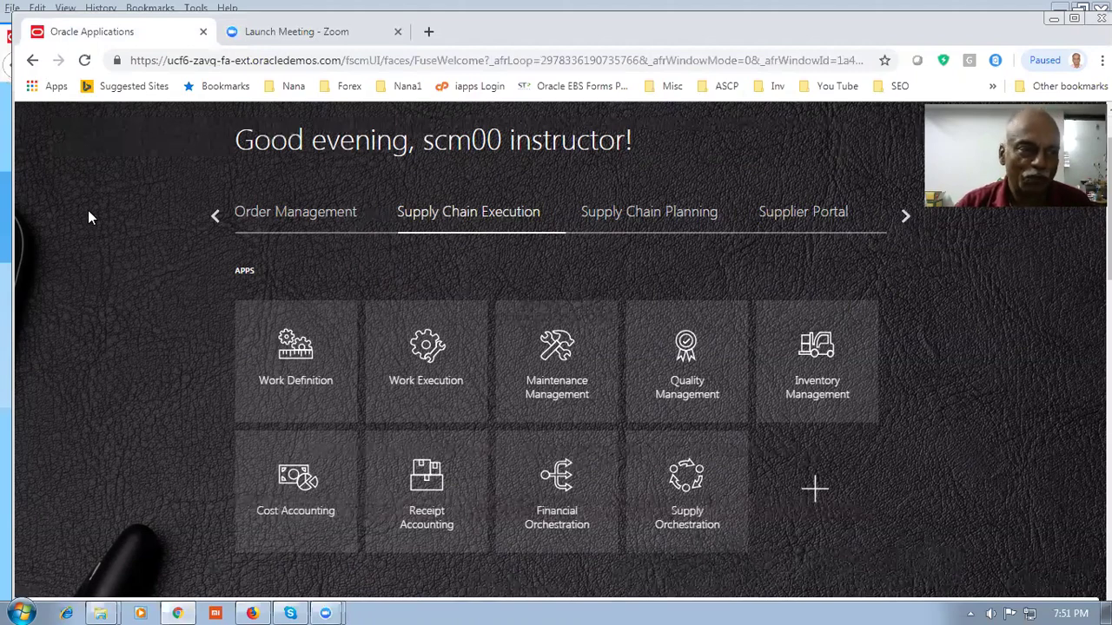
scroll(88, 210, "up", 1)
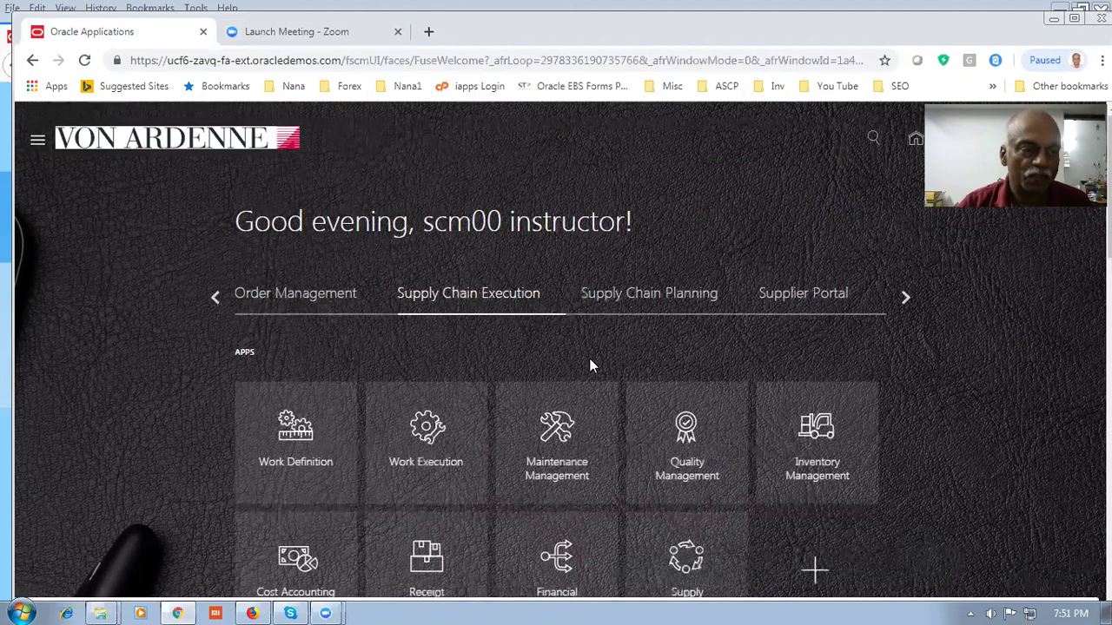
Step: Go to Appearance under the Navigator's Configuration group
left_click(37, 143)
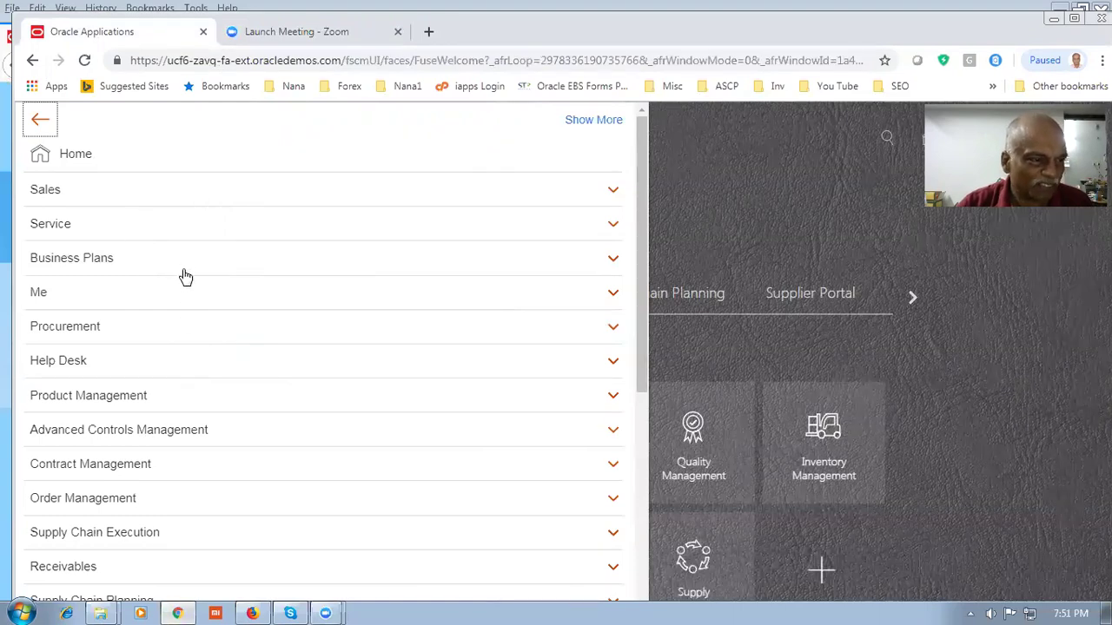
scroll(186, 364, "down", 3)
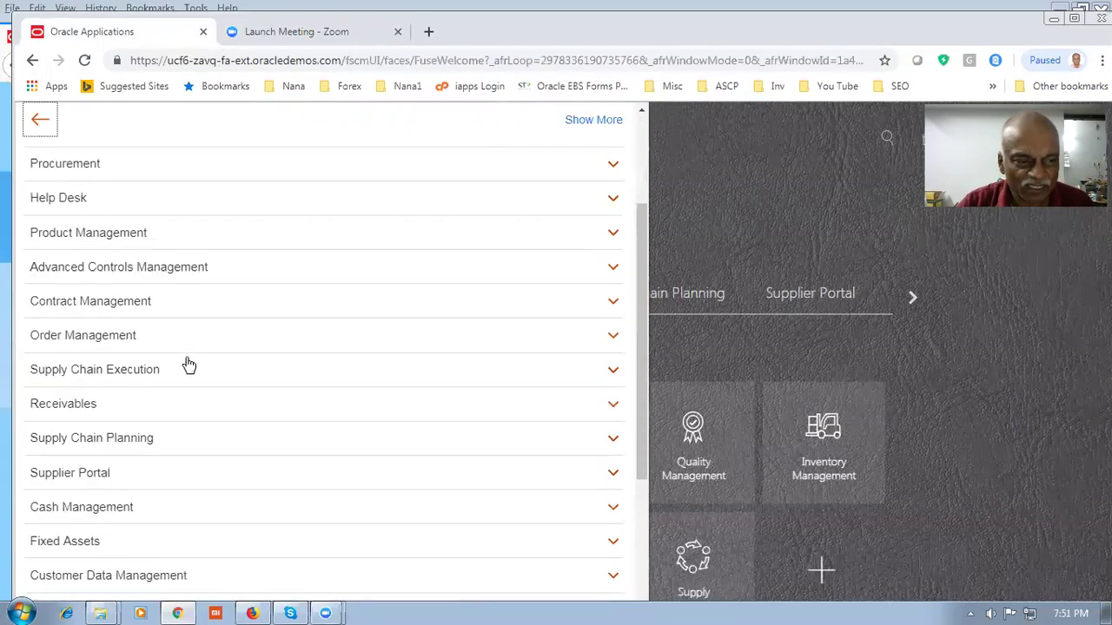
scroll(189, 365, "down", 5)
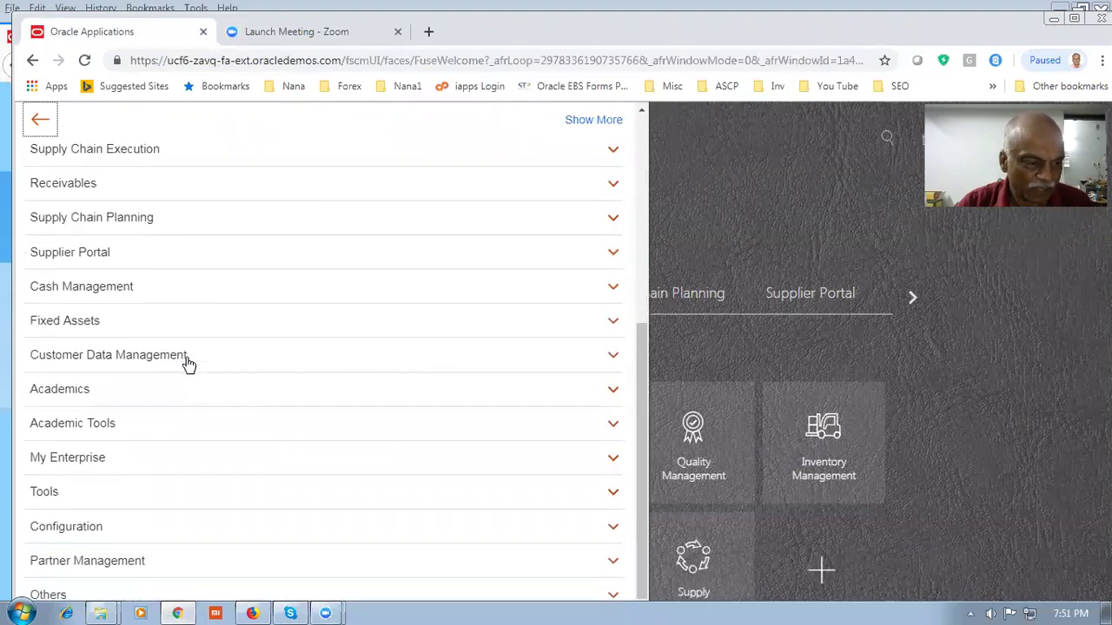
left_click(94, 537)
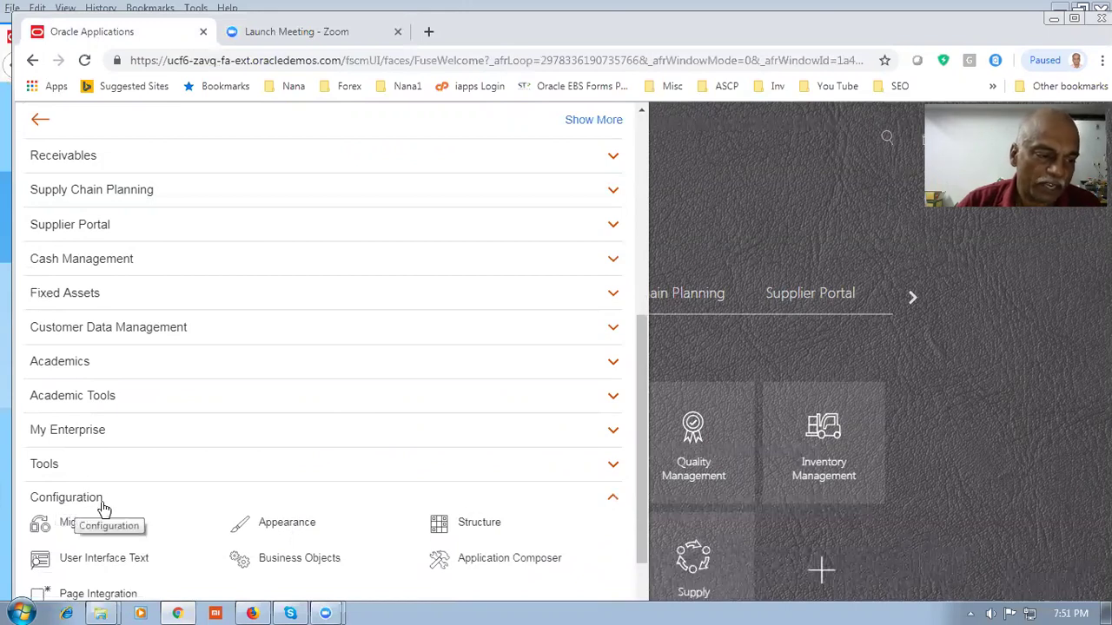
left_click(278, 526)
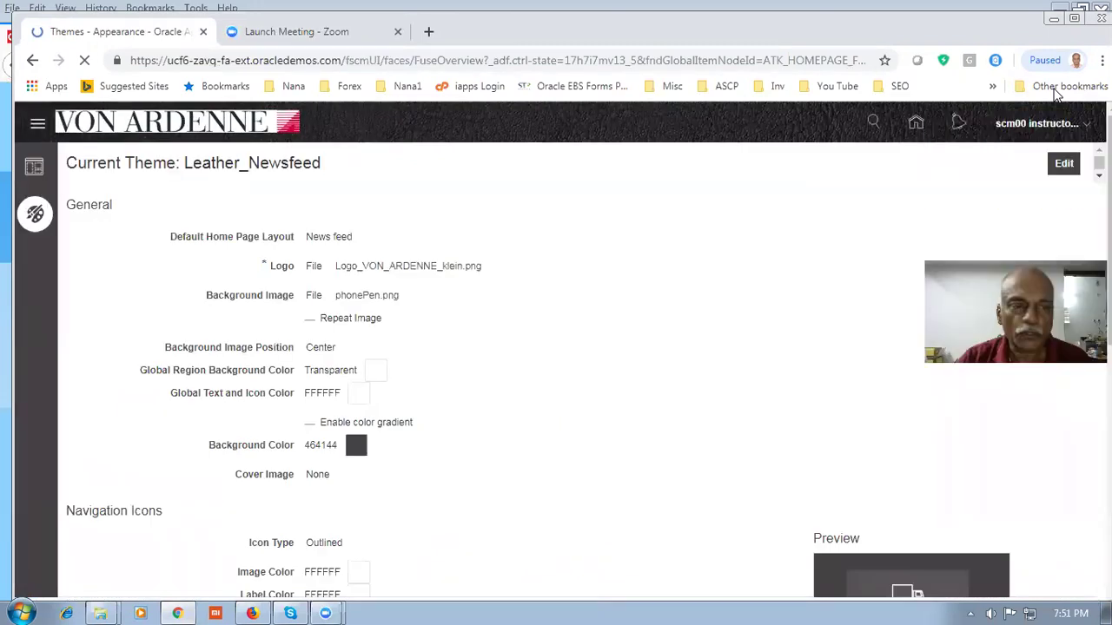
Step: Review the Leather_Newsfeed theme settings, then start editing it to reach the Sandbox Required prompt
left_click_drag(201, 164, 321, 166)
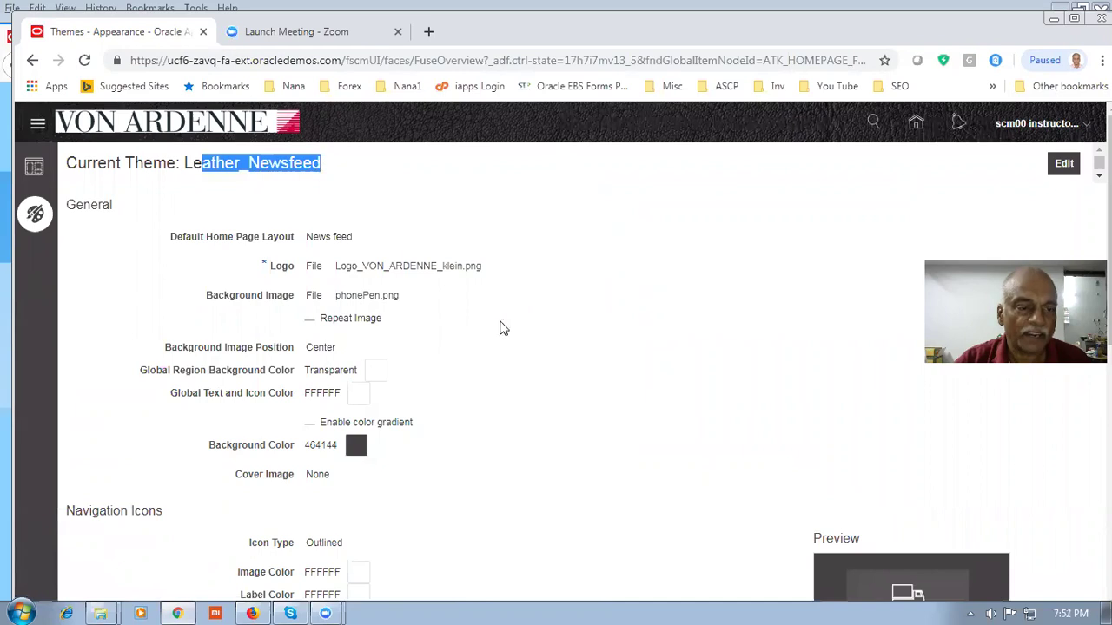
scroll(507, 354, "down", 2)
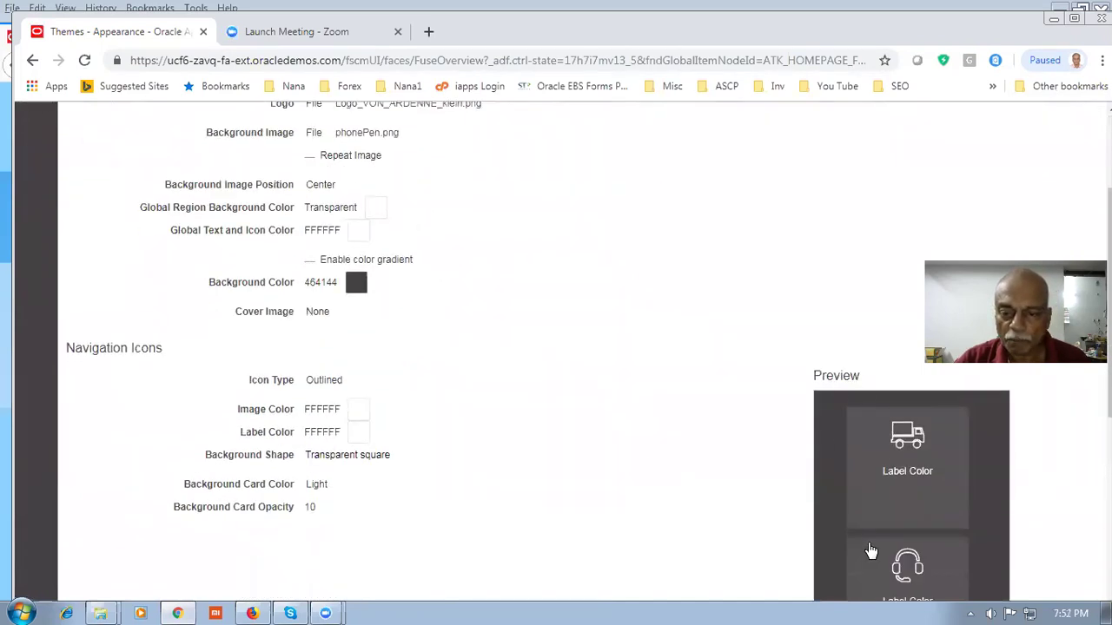
scroll(896, 459, "down", 2)
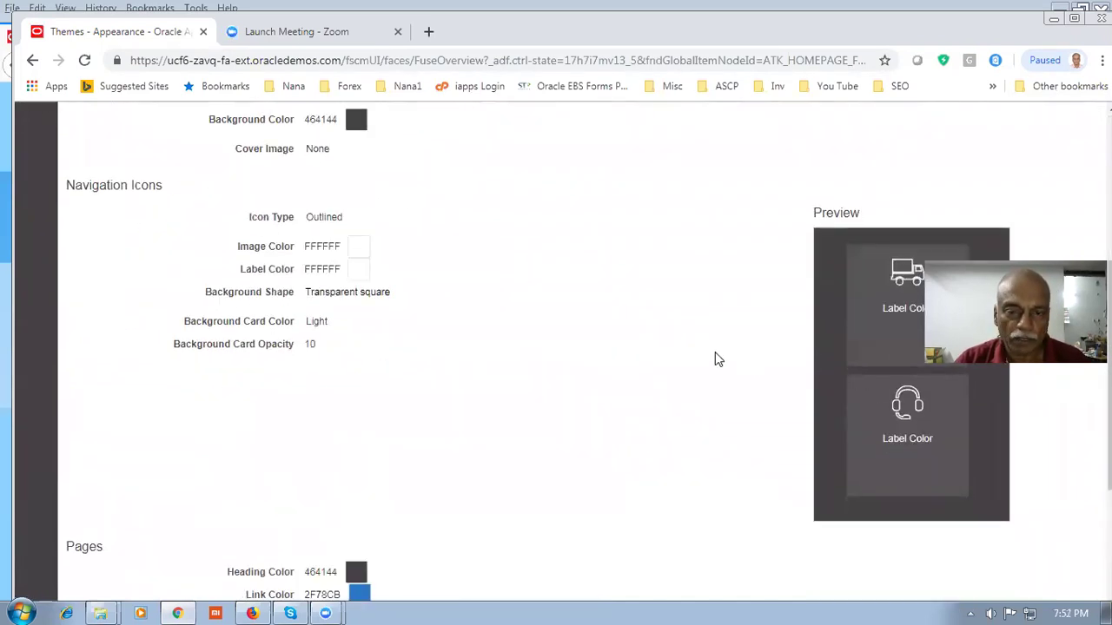
scroll(686, 335, "up", 4)
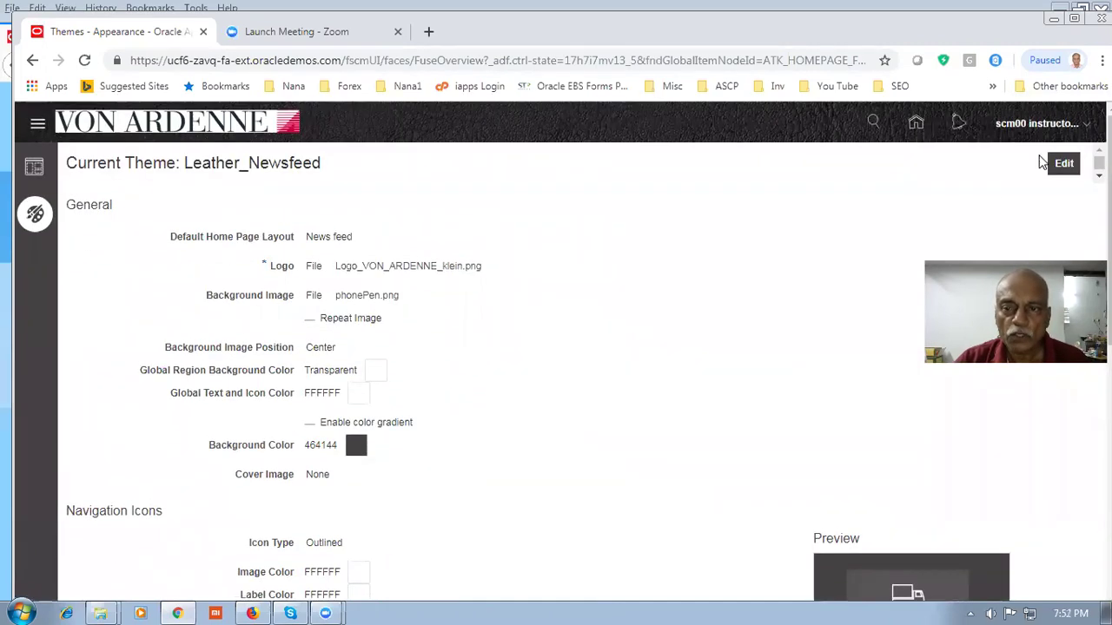
left_click(1063, 165)
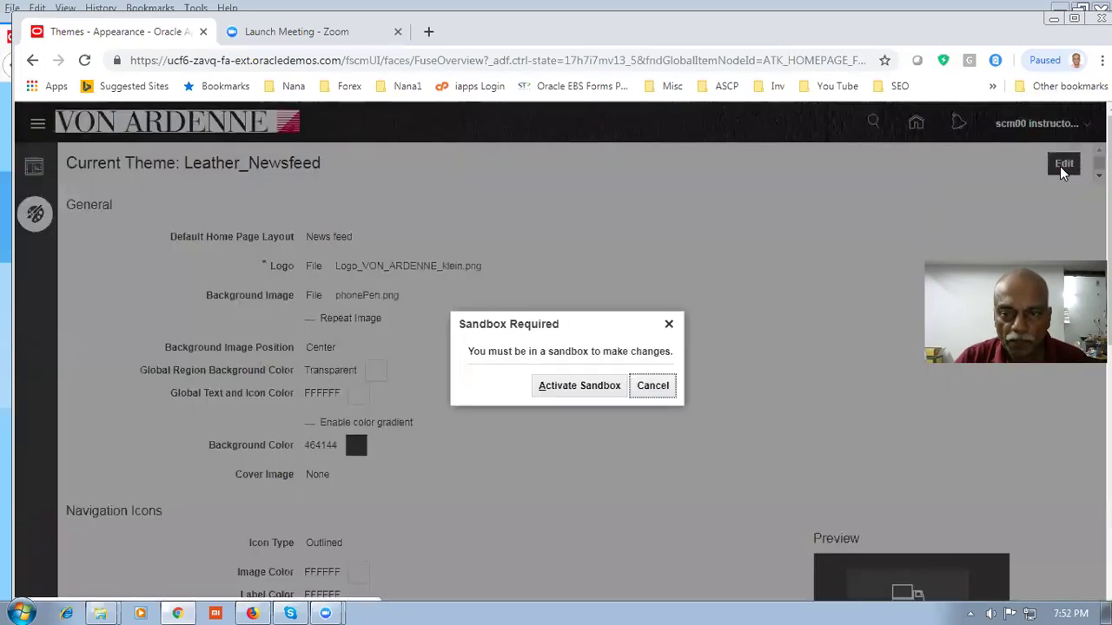
Step: Set ApplCoreLongSB_Spring_Board as the active sandbox and confirm the switch
left_click(589, 387)
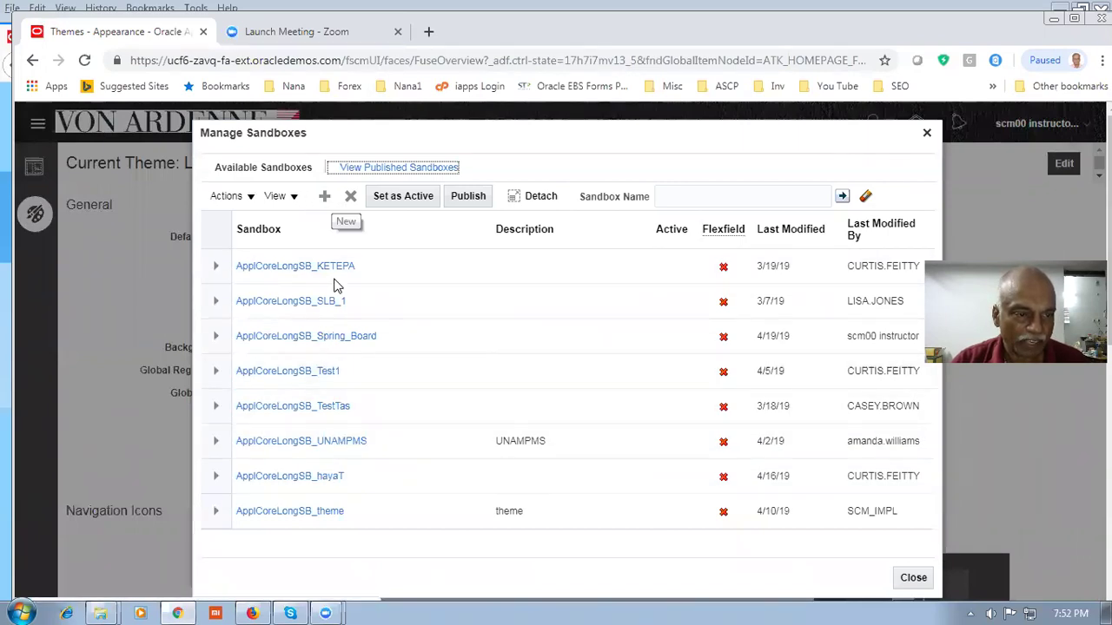
left_click(414, 349)
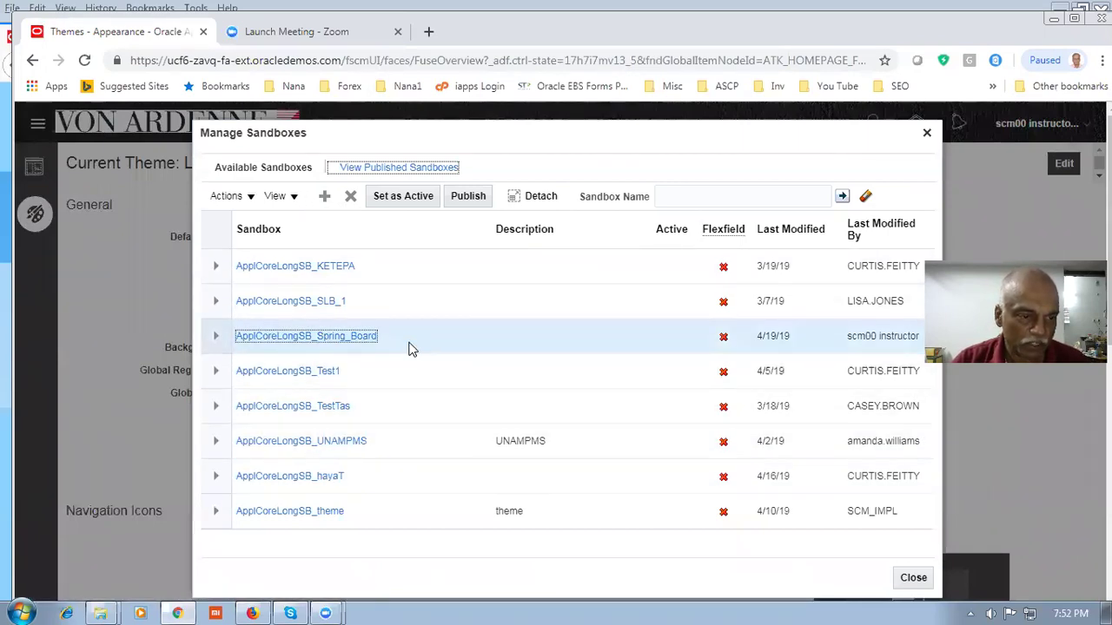
left_click(409, 197)
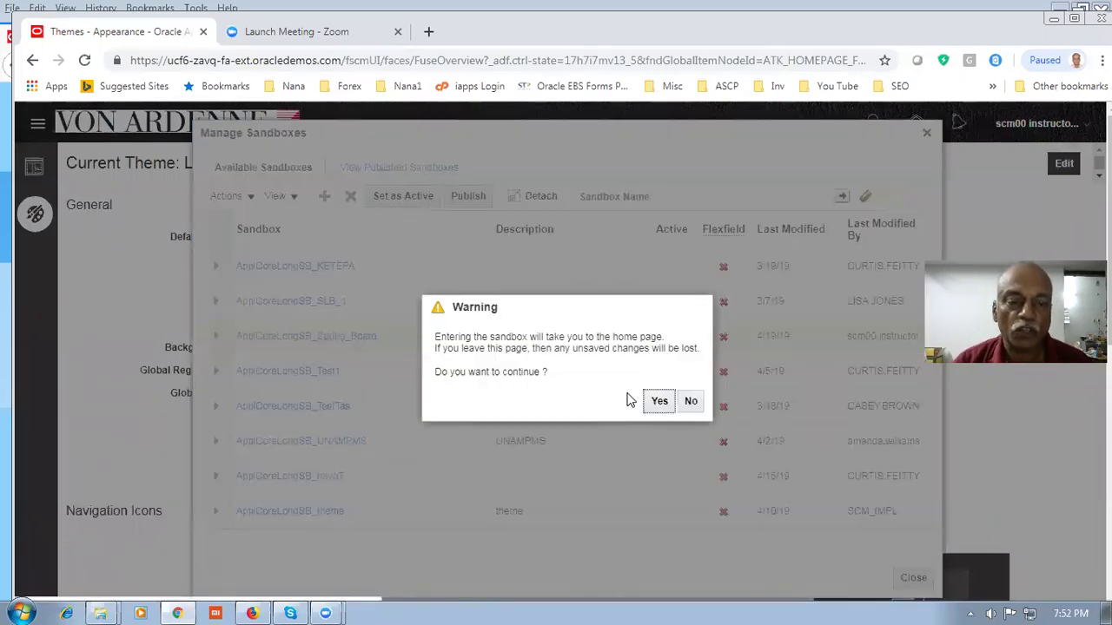
left_click(660, 402)
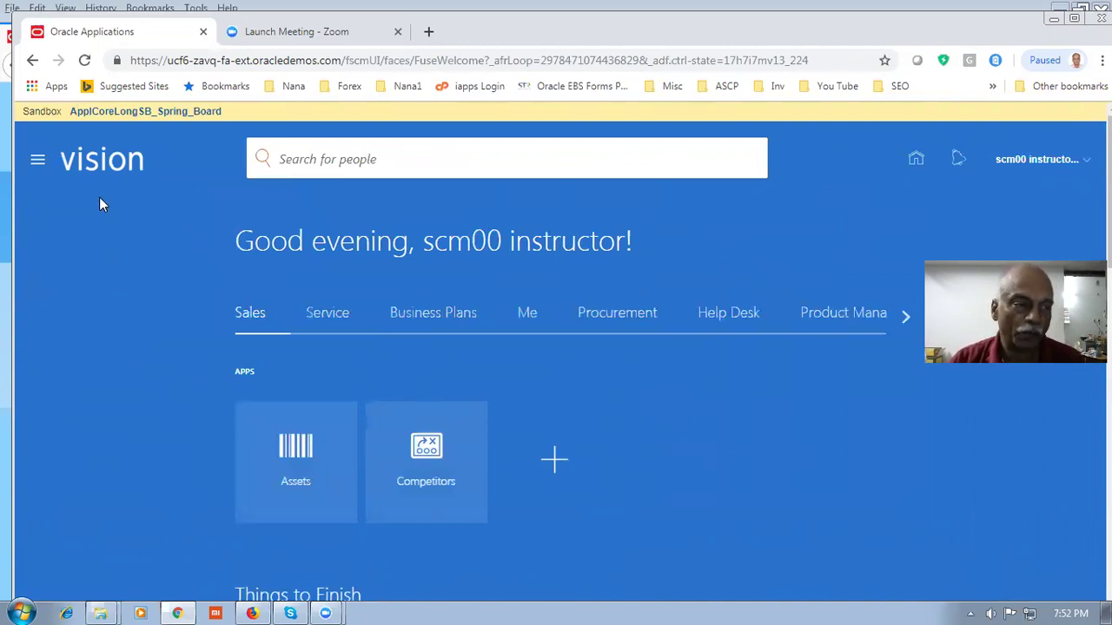
Step: Return to Appearance through the Navigator and expand the Vision_Newsfeed theme selector
left_click(37, 159)
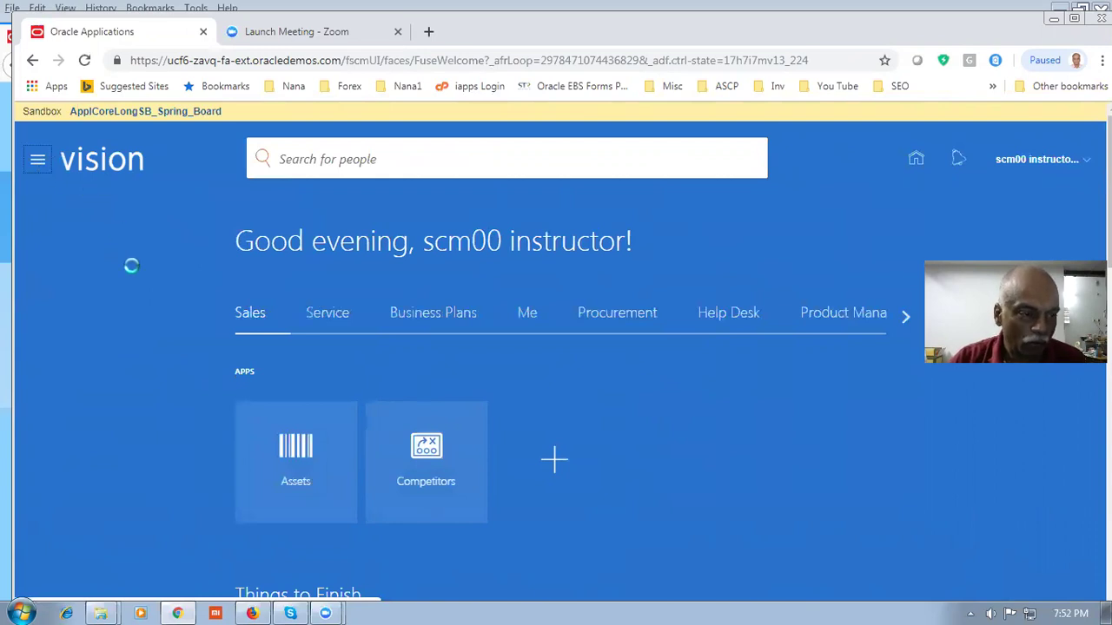
scroll(145, 289, "down", 1)
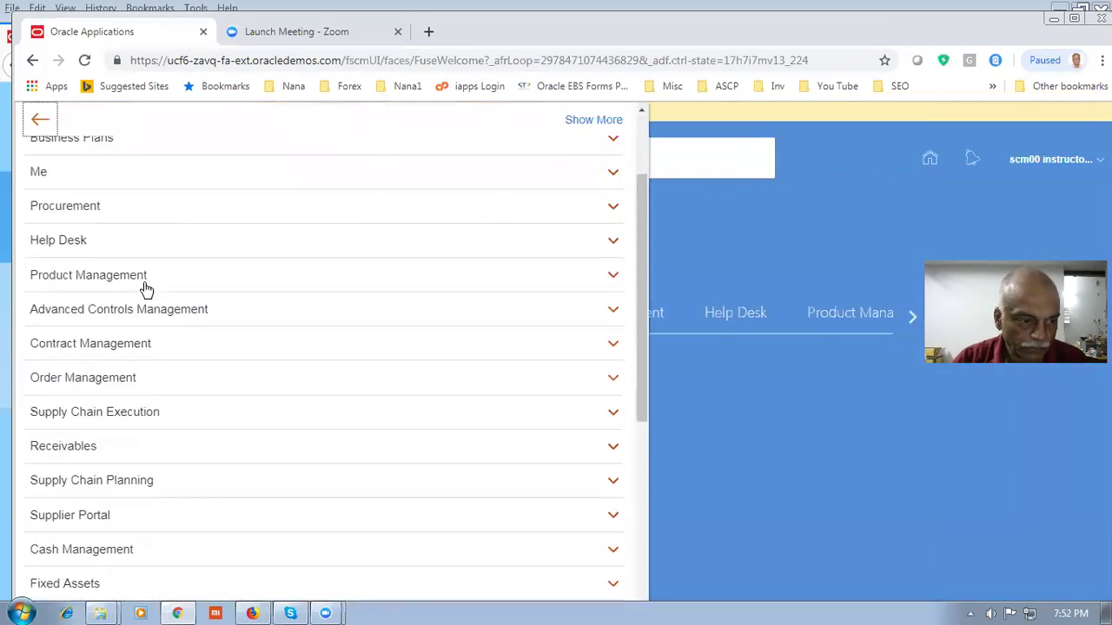
scroll(152, 364, "down", 3)
left_click(278, 535)
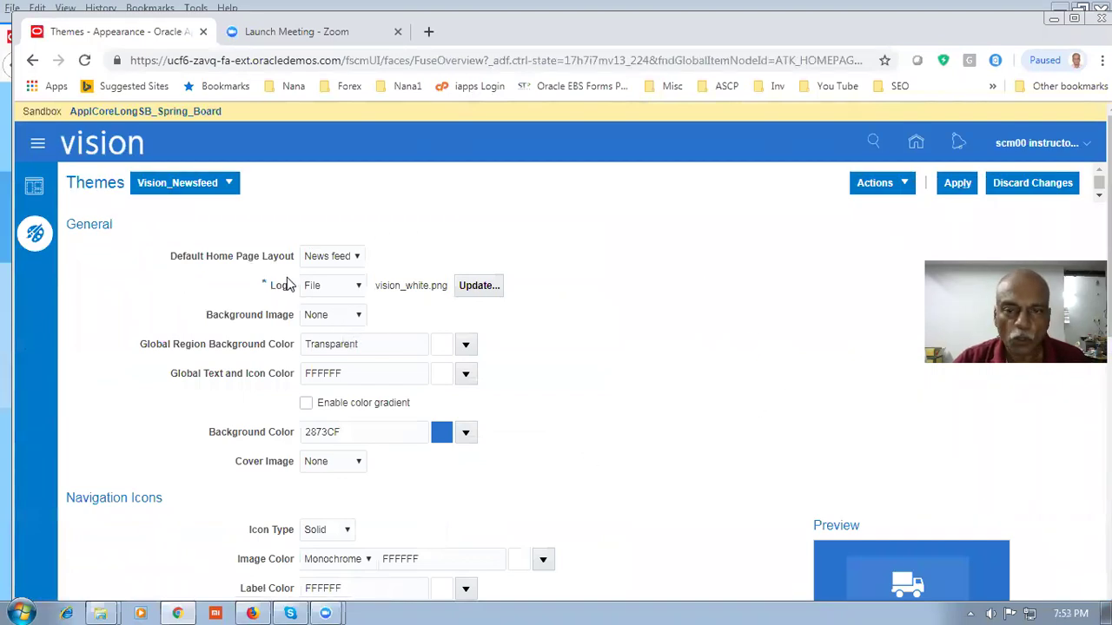
left_click(194, 183)
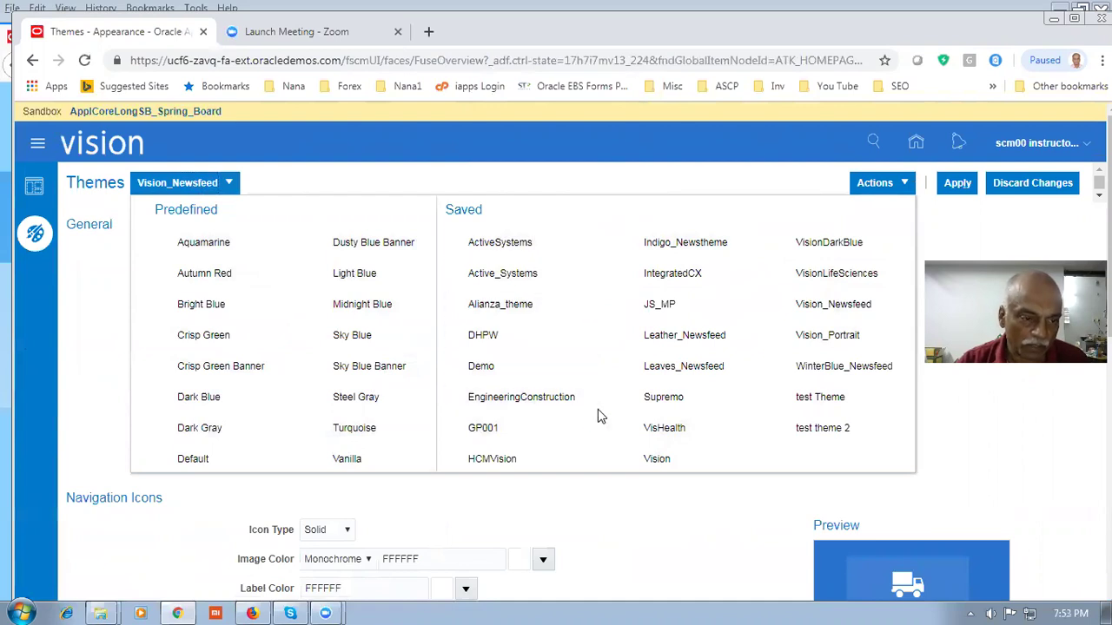
Step: Load the predefined Default theme and give navigation icons rounded-square, multicolour backgrounds
left_click(193, 461)
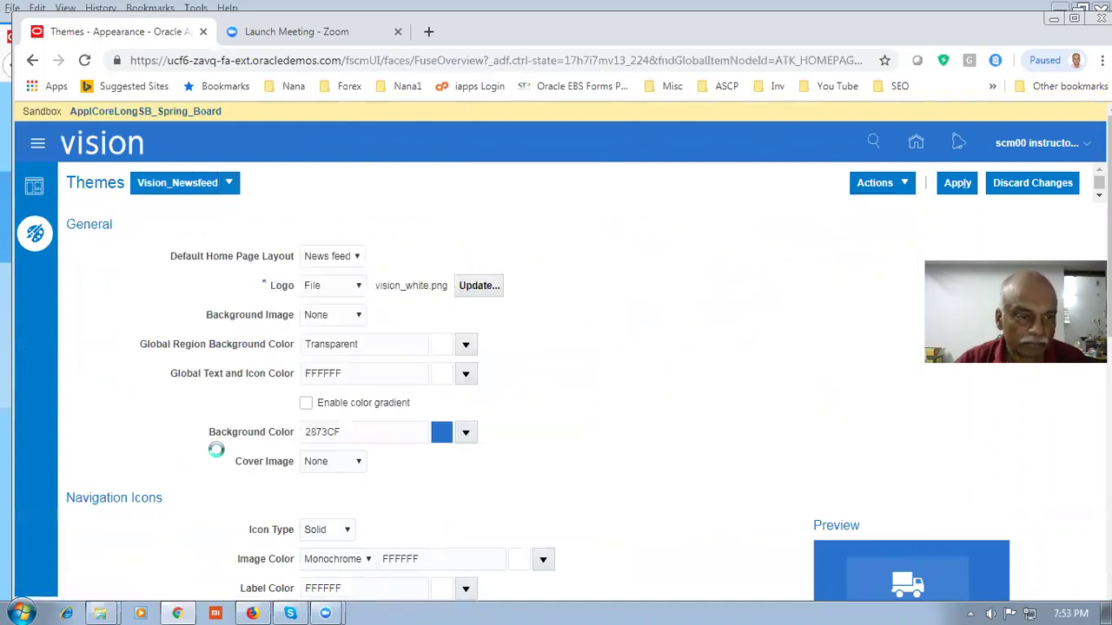
scroll(646, 330, "down", 3)
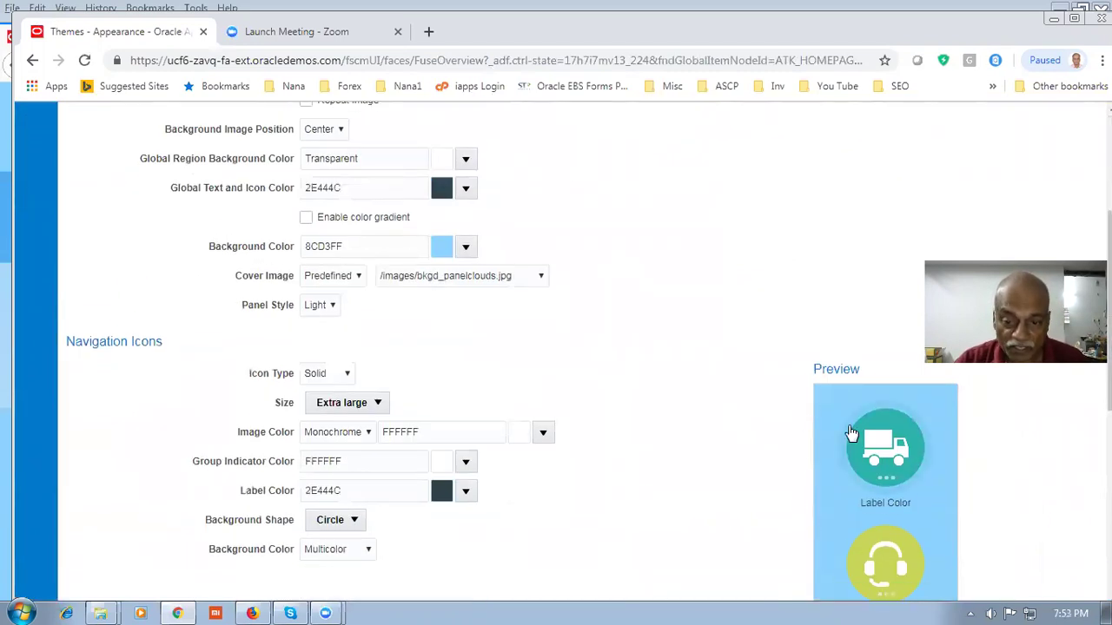
scroll(568, 454, "down", 2)
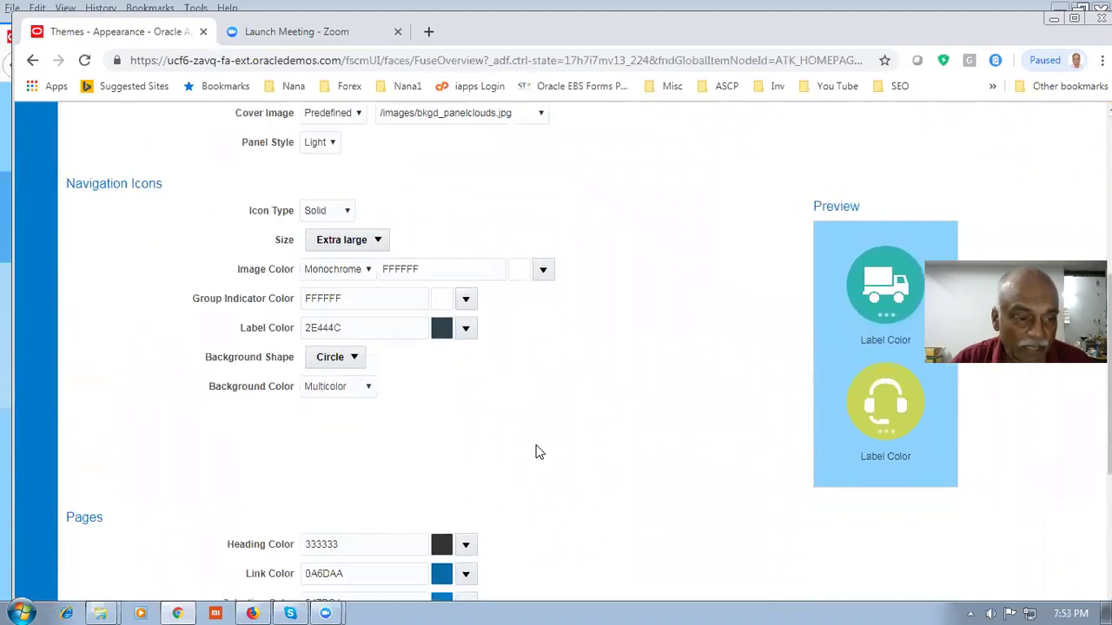
left_click(328, 358)
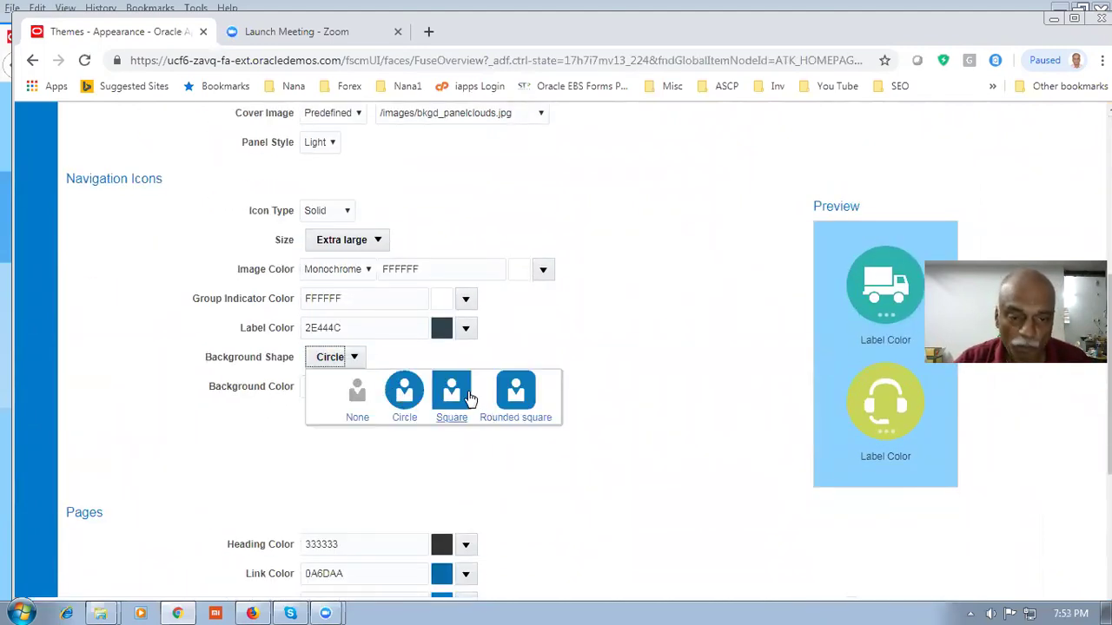
left_click(516, 395)
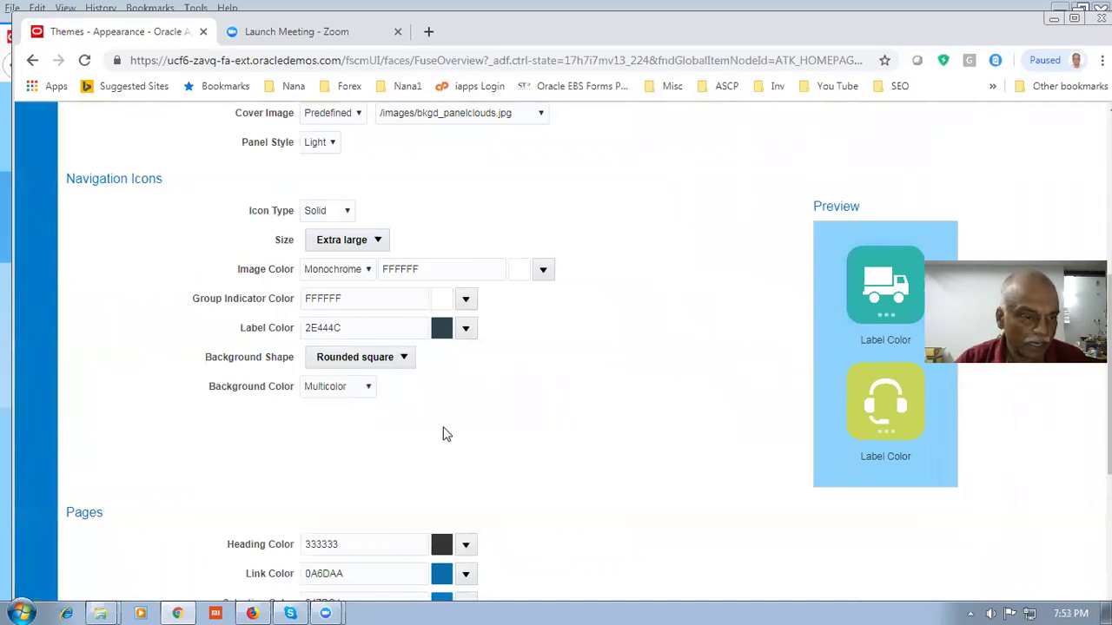
left_click(324, 391)
left_click(330, 395)
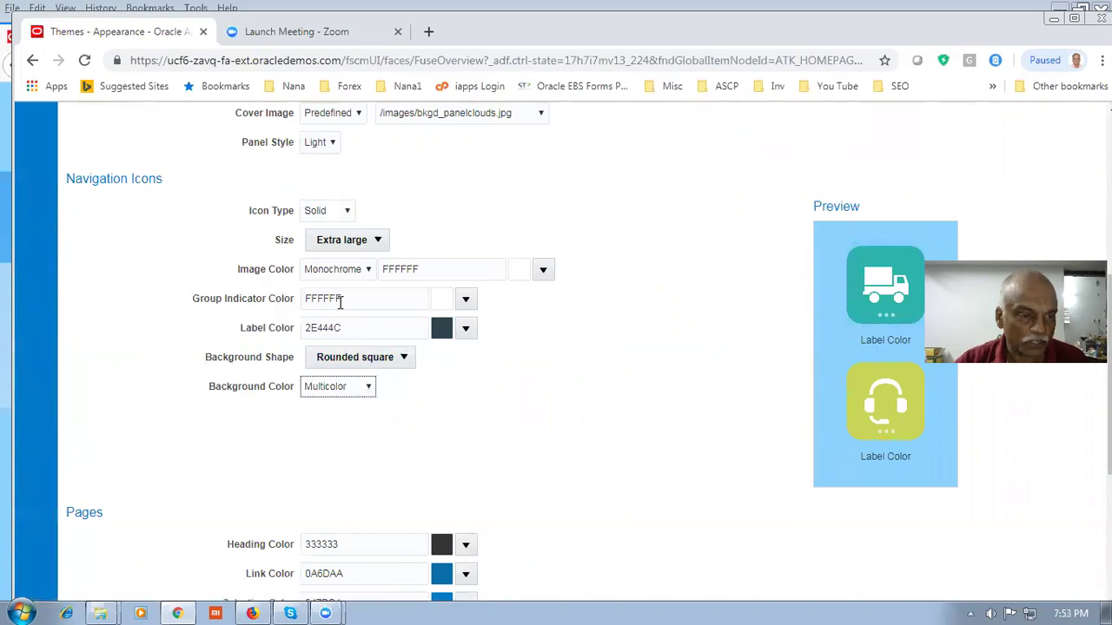
Step: Set the navigation icon size to Small
left_click(349, 244)
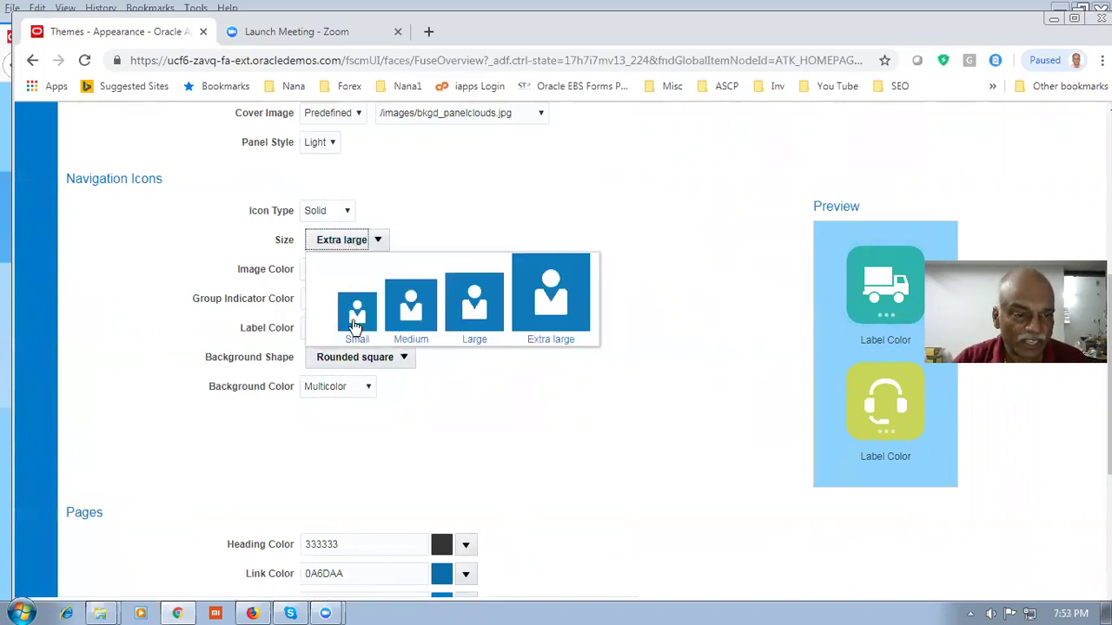
left_click(354, 324)
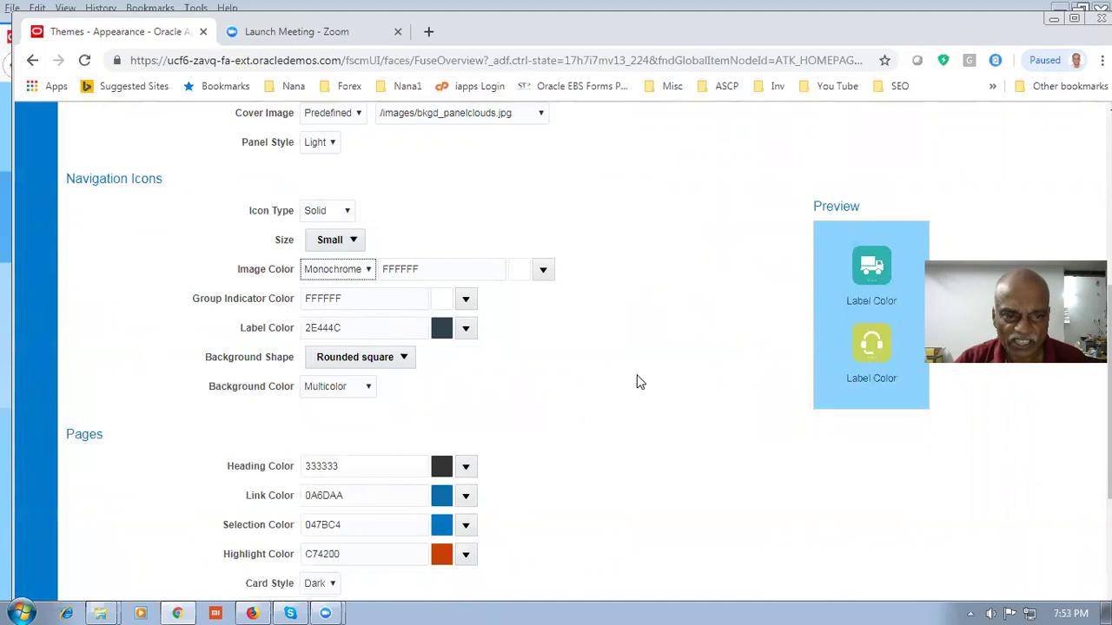
scroll(638, 382, "up", 1)
scroll(639, 382, "up", 1)
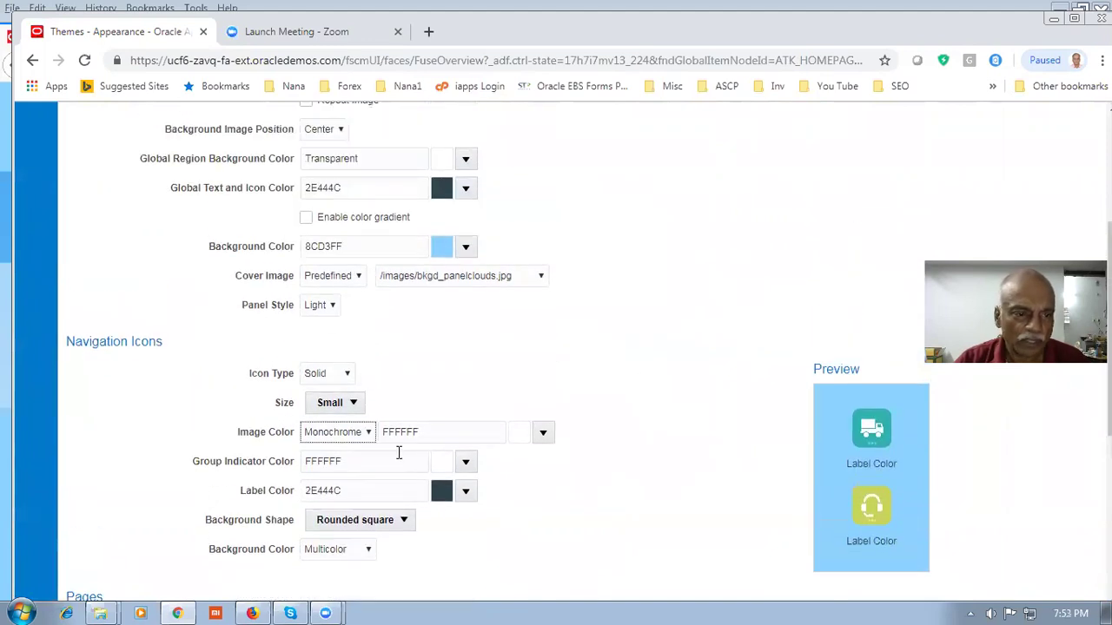
left_click(338, 404)
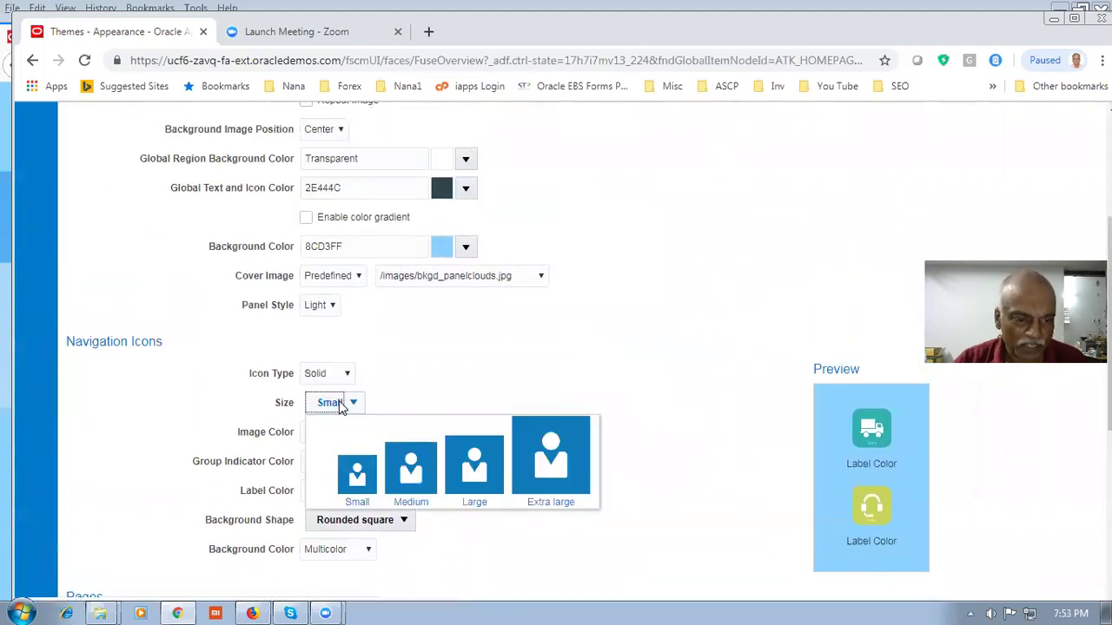
left_click(439, 401)
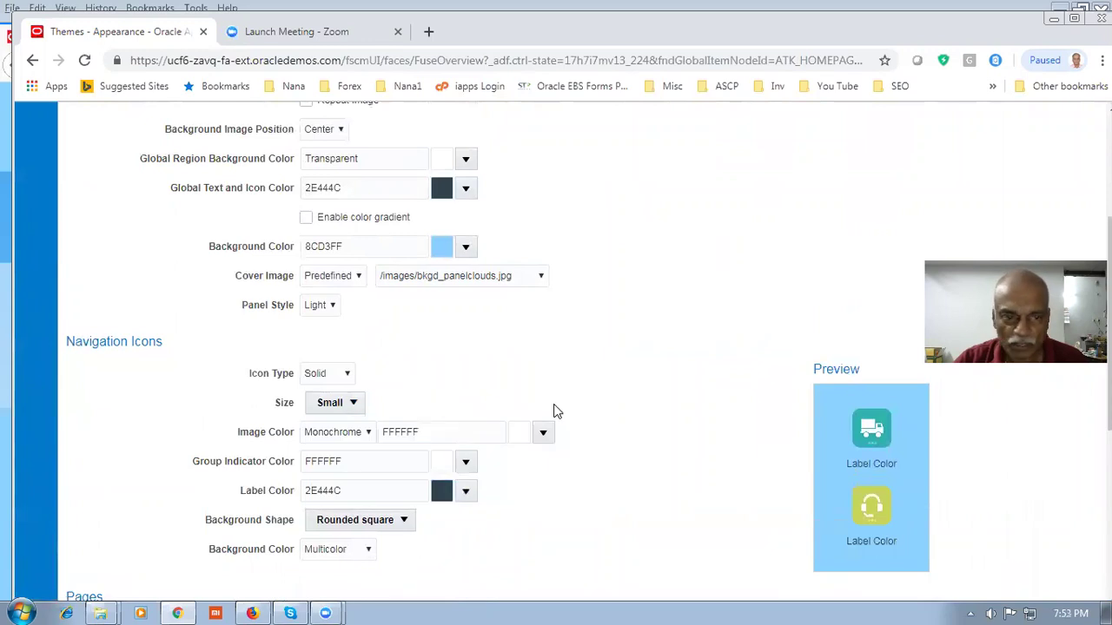
scroll(555, 411, "up", 2)
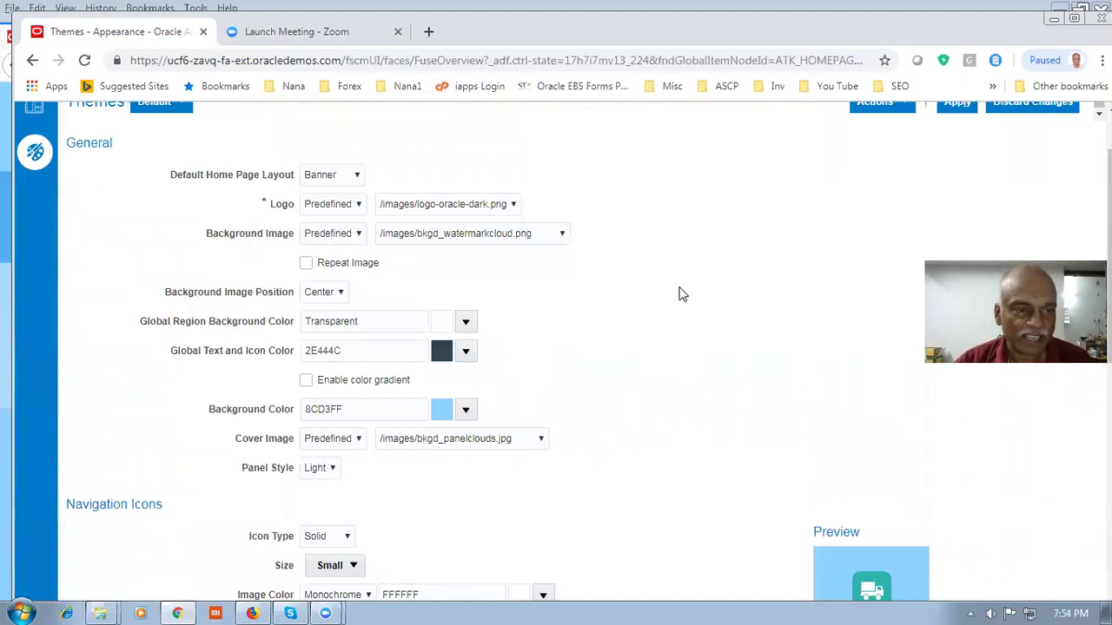
scroll(680, 296, "up", 2)
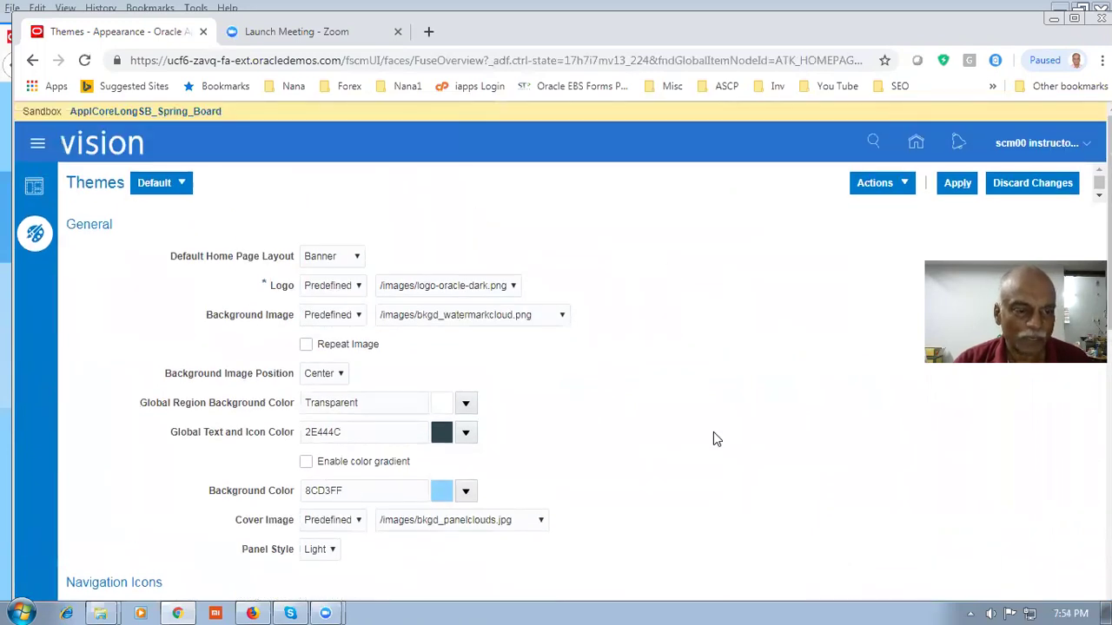
scroll(646, 426, "down", 3)
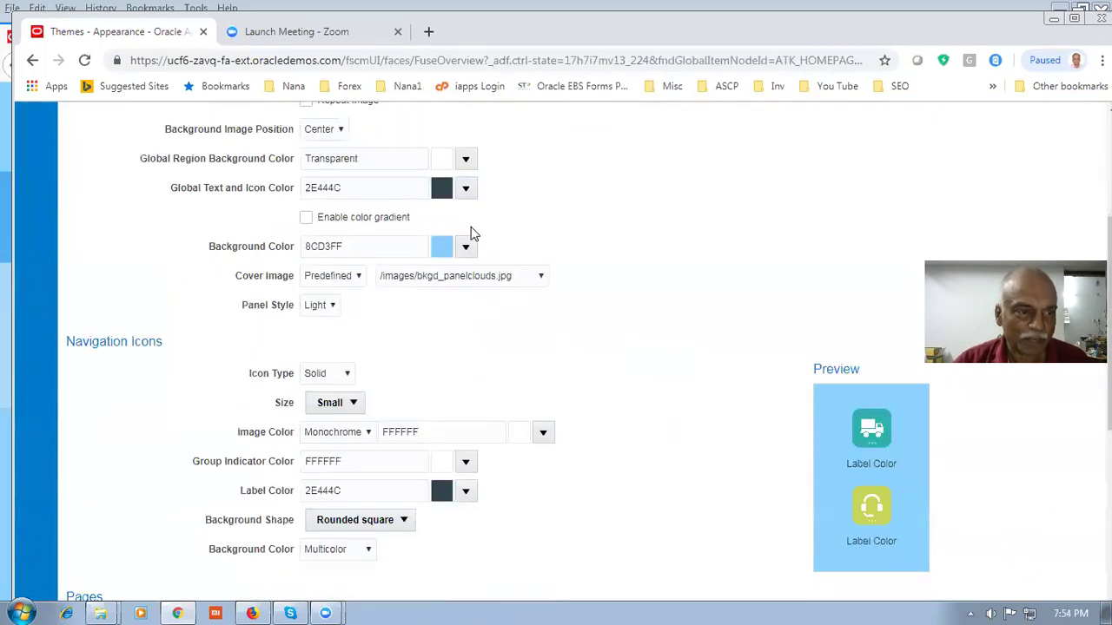
Step: Check the global region background colour swatches, leaving the colour unchanged
left_click(375, 156)
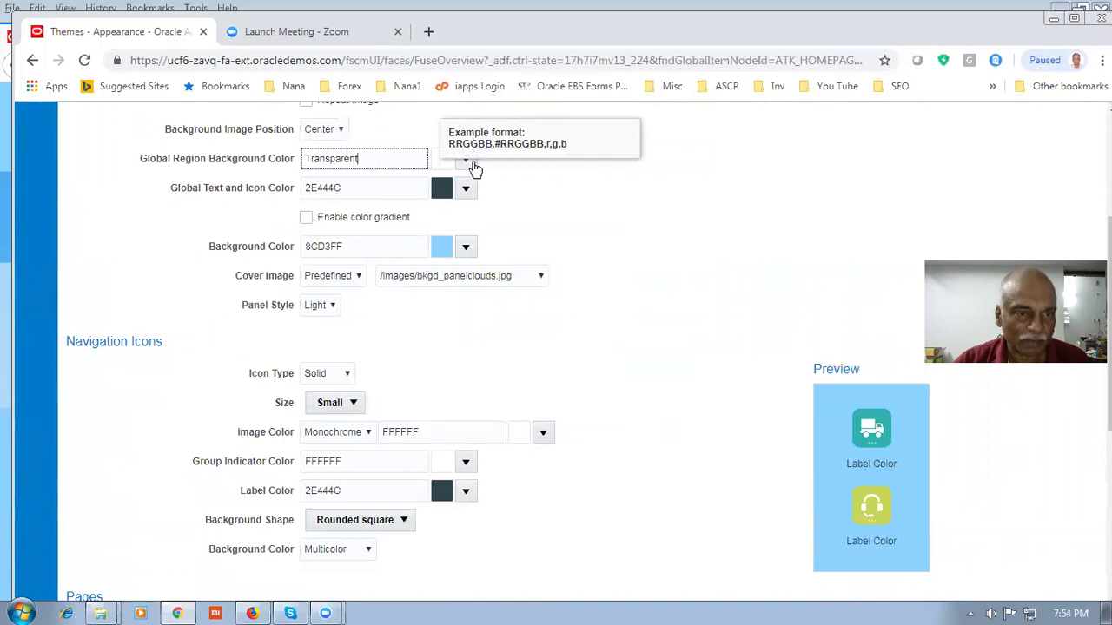
left_click(467, 160)
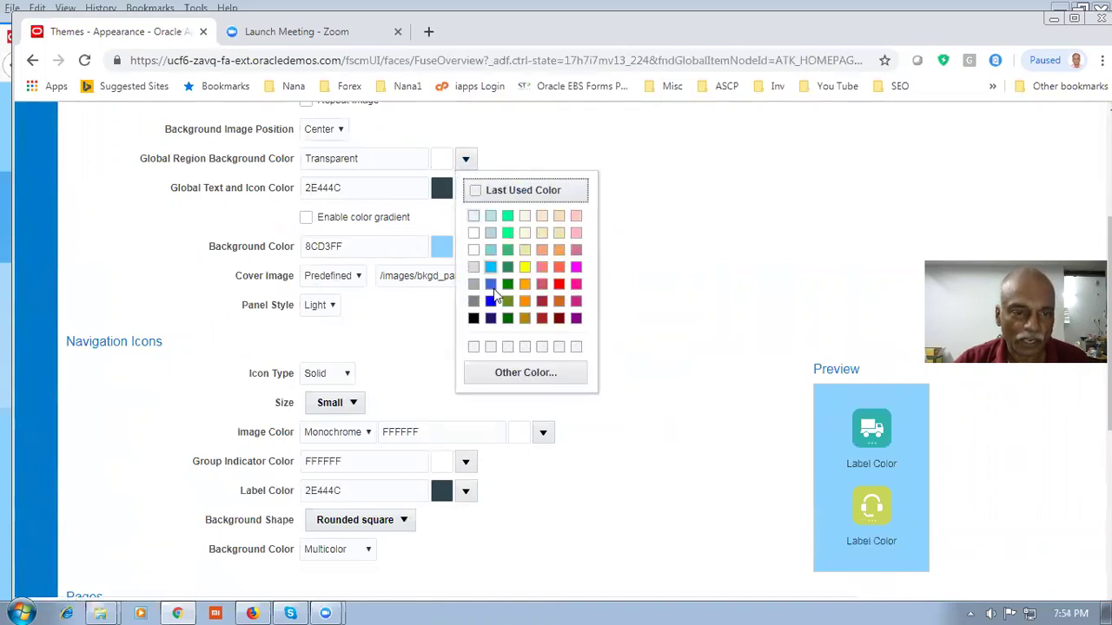
left_click(660, 247)
scroll(659, 247, "up", 2)
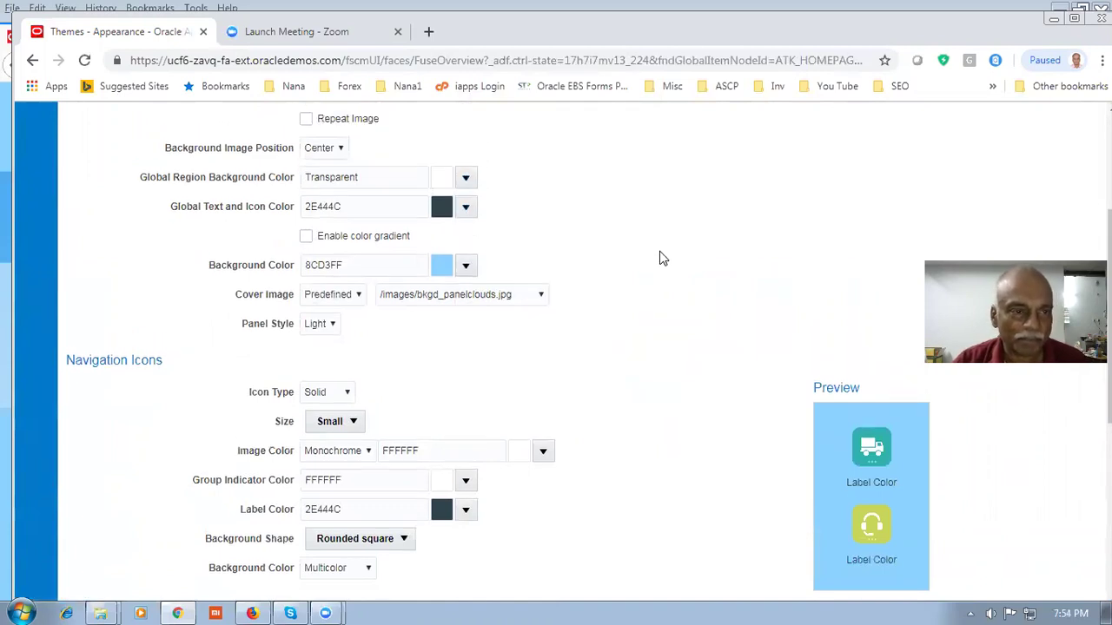
scroll(638, 403, "up", 1)
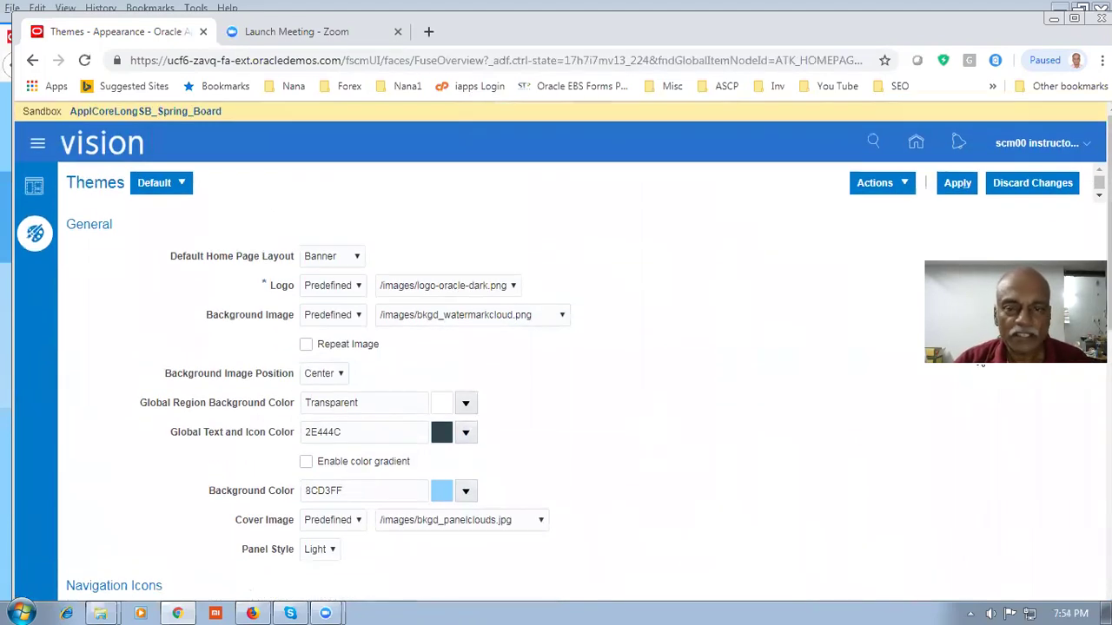
Step: Save the theme under the new name 'test theme 3'
left_click(959, 185)
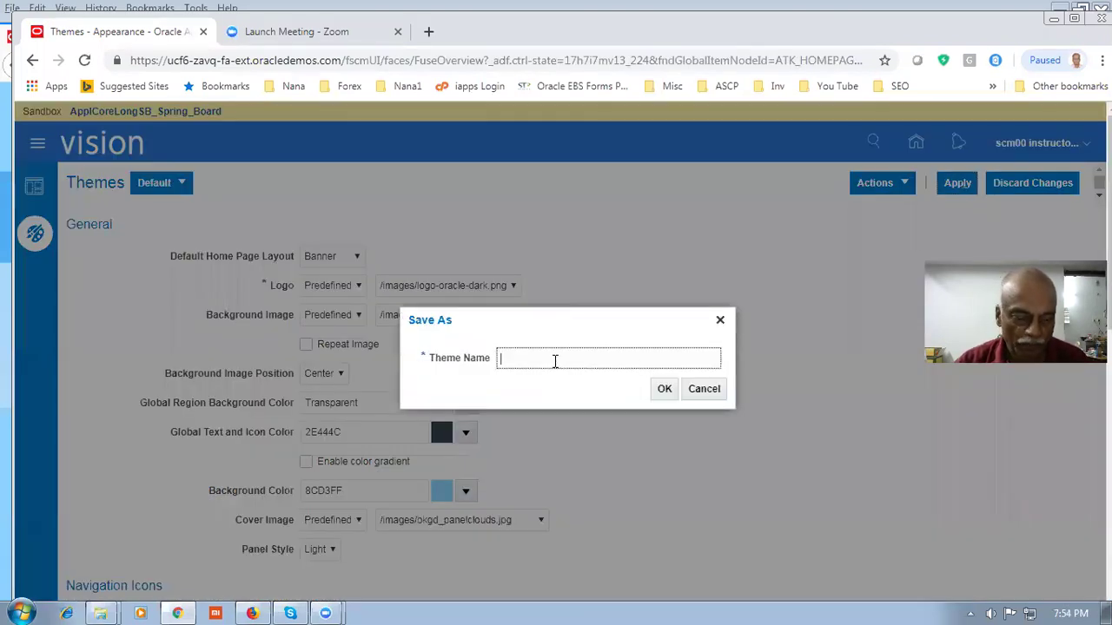
left_click(555, 359)
type("test th")
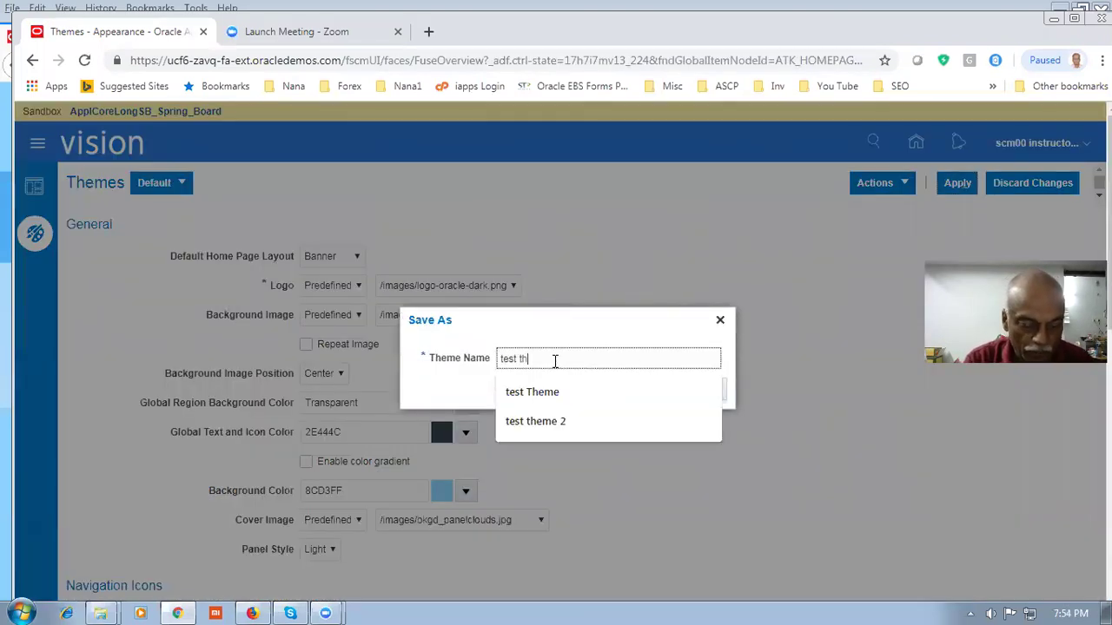
type("eme 3")
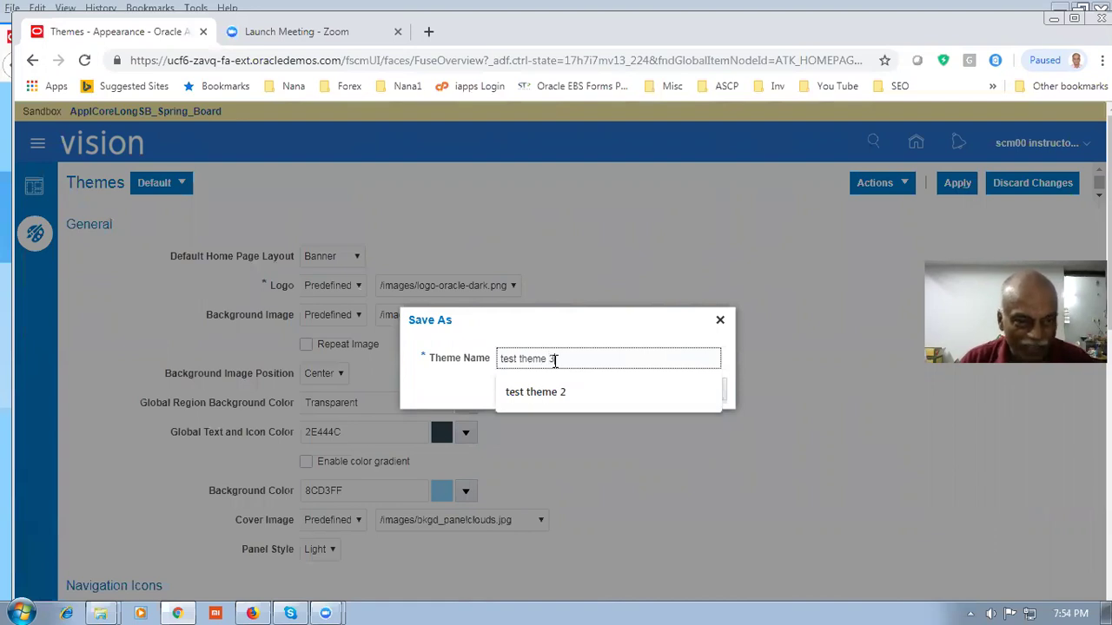
left_click(665, 393)
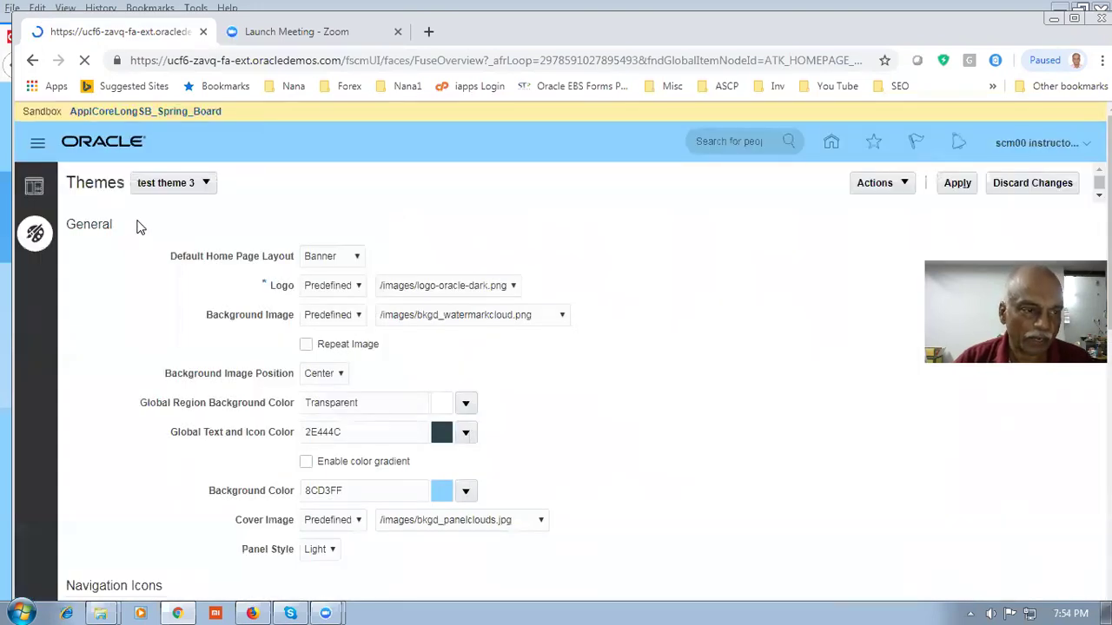
left_click(961, 191)
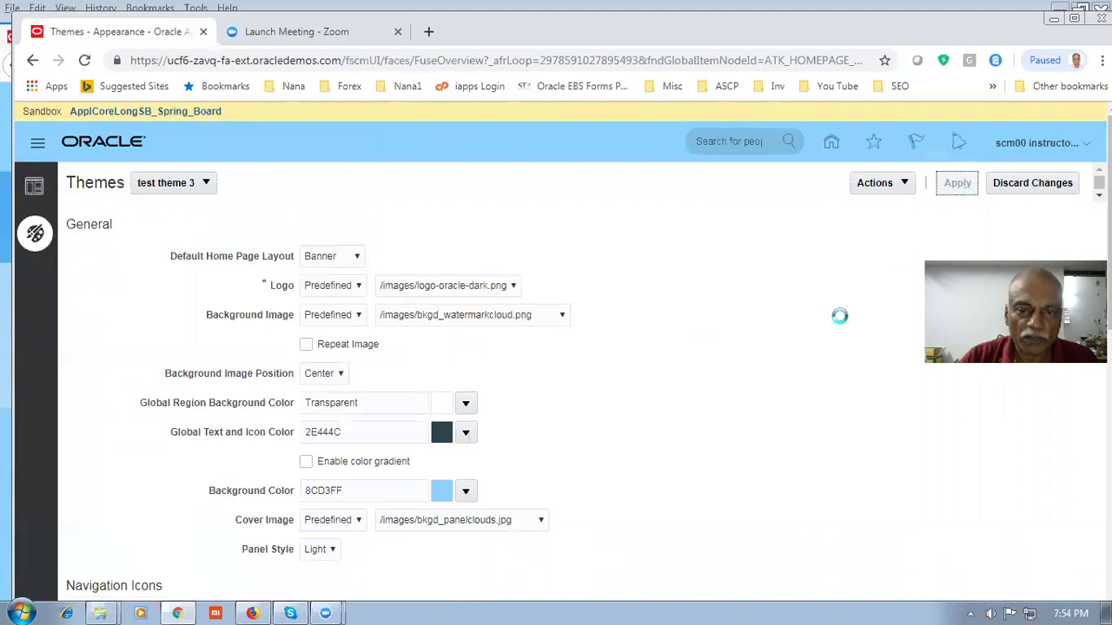
scroll(839, 316, "down", 3)
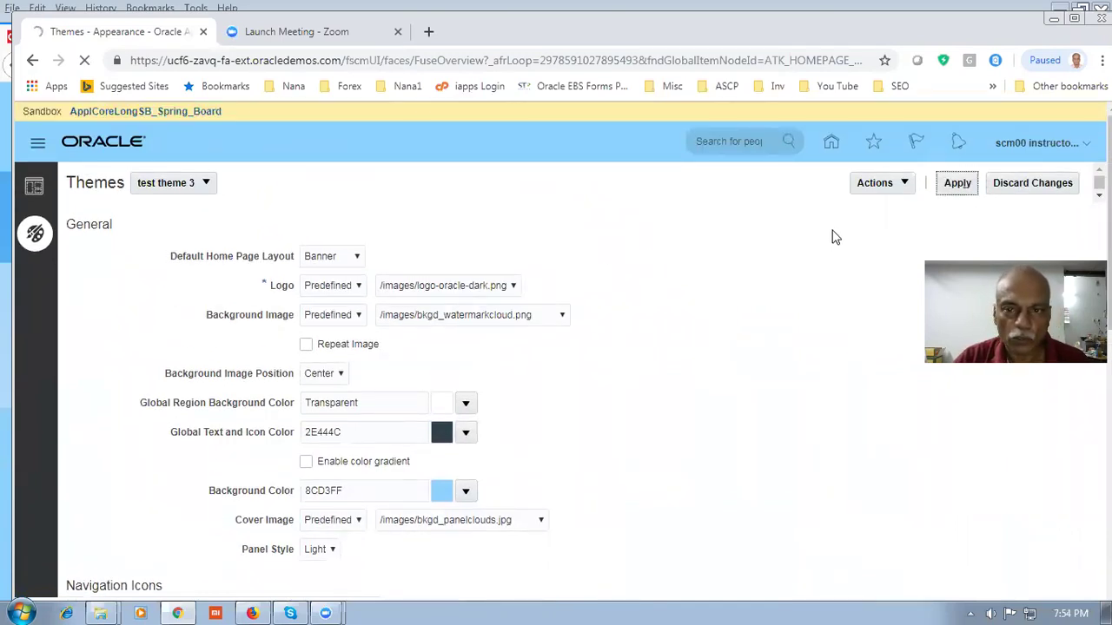
left_click(884, 186)
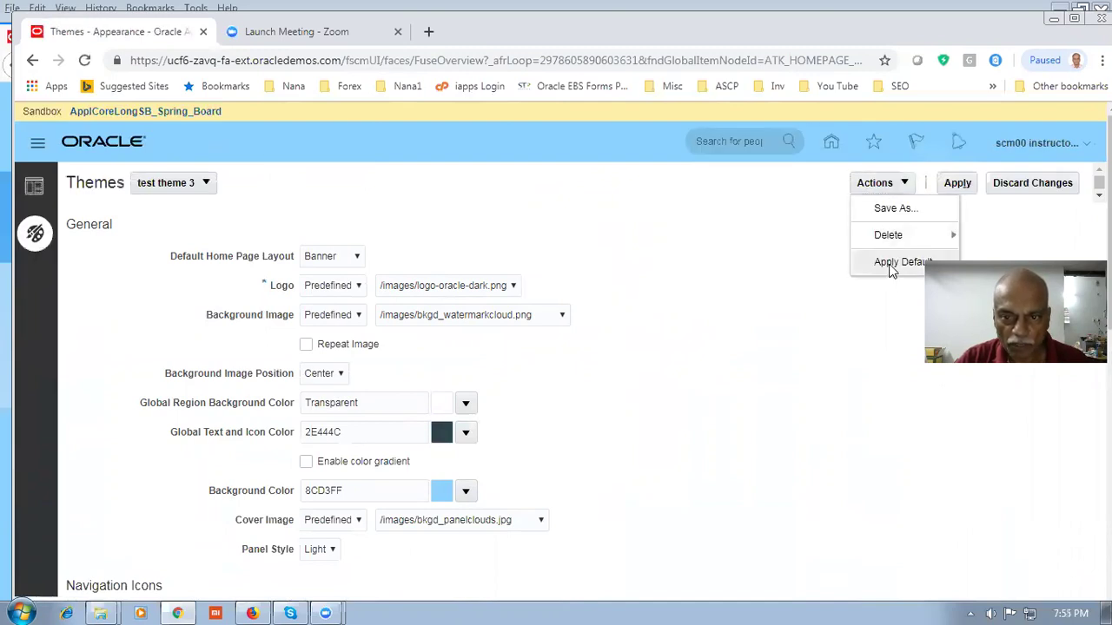
mouse_move(897, 241)
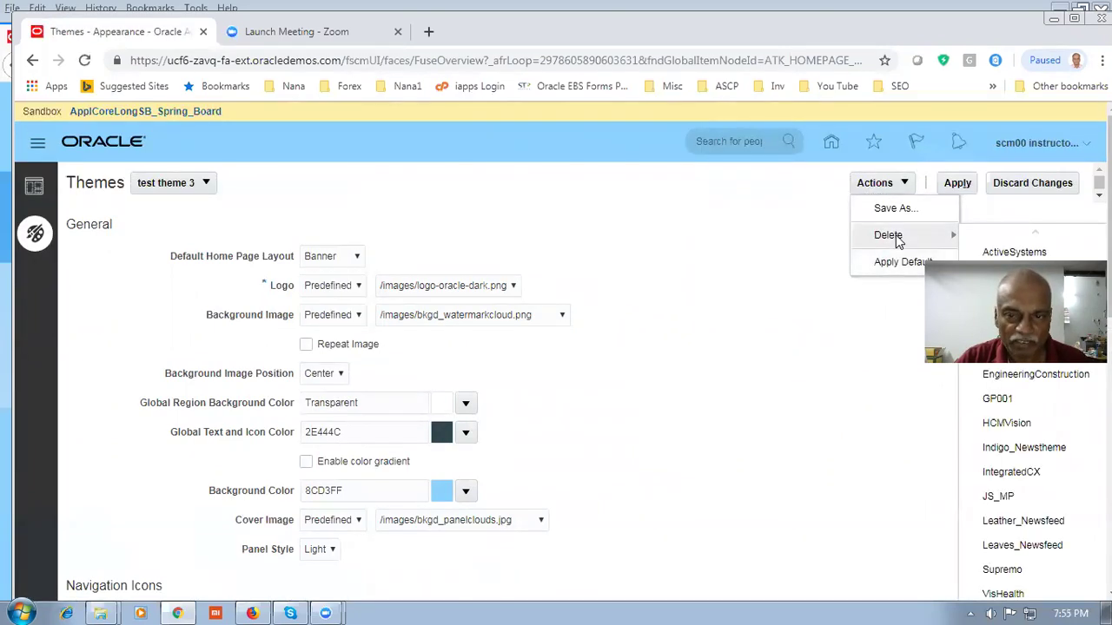
left_click(776, 306)
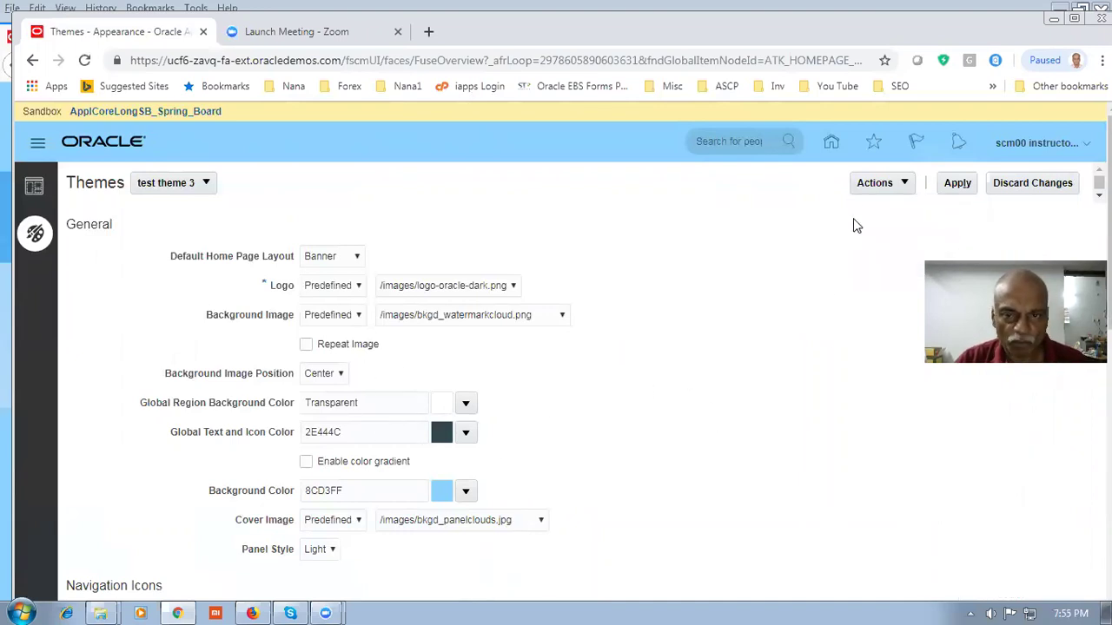
Step: Exit the current sandbox and confirm
left_click(144, 116)
left_click(209, 184)
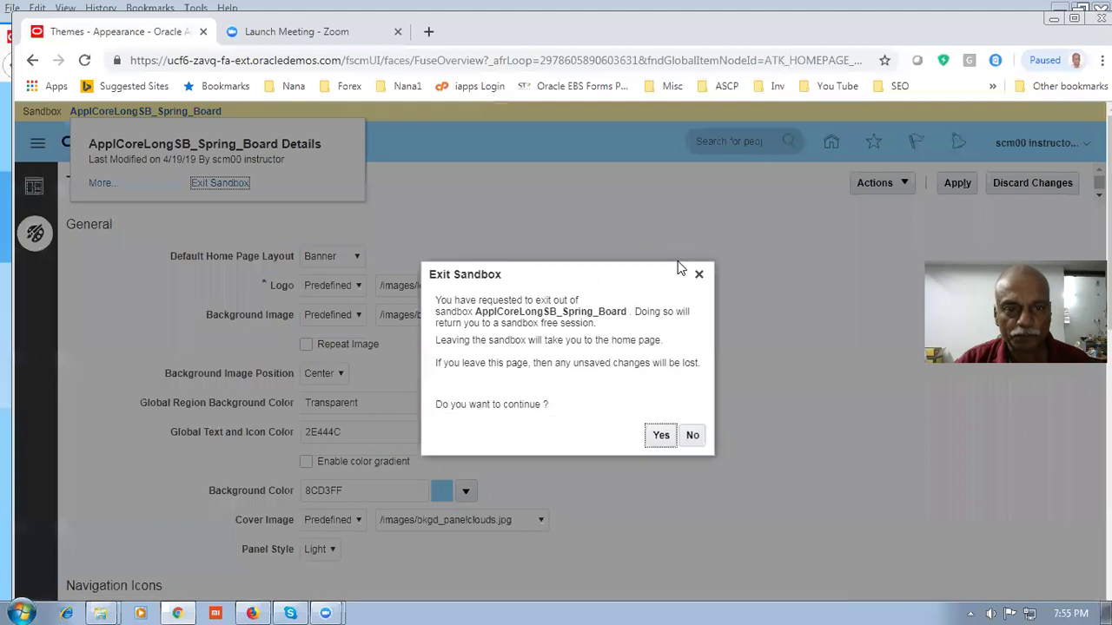
left_click(660, 436)
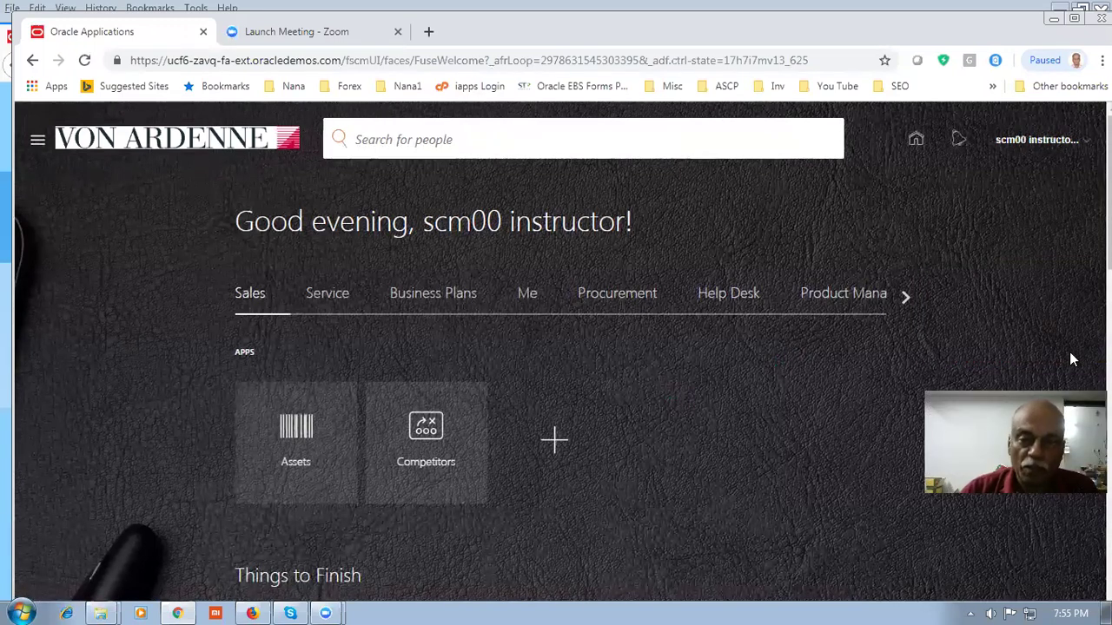
Step: Sign out of the application from the user menu and confirm
left_click(1042, 141)
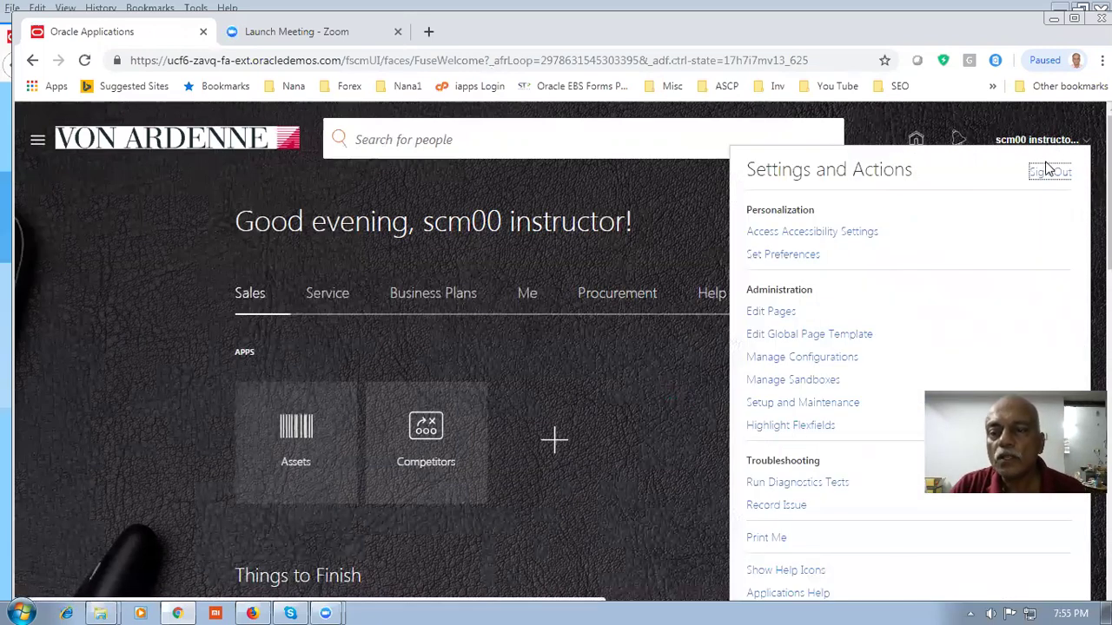
left_click(1046, 174)
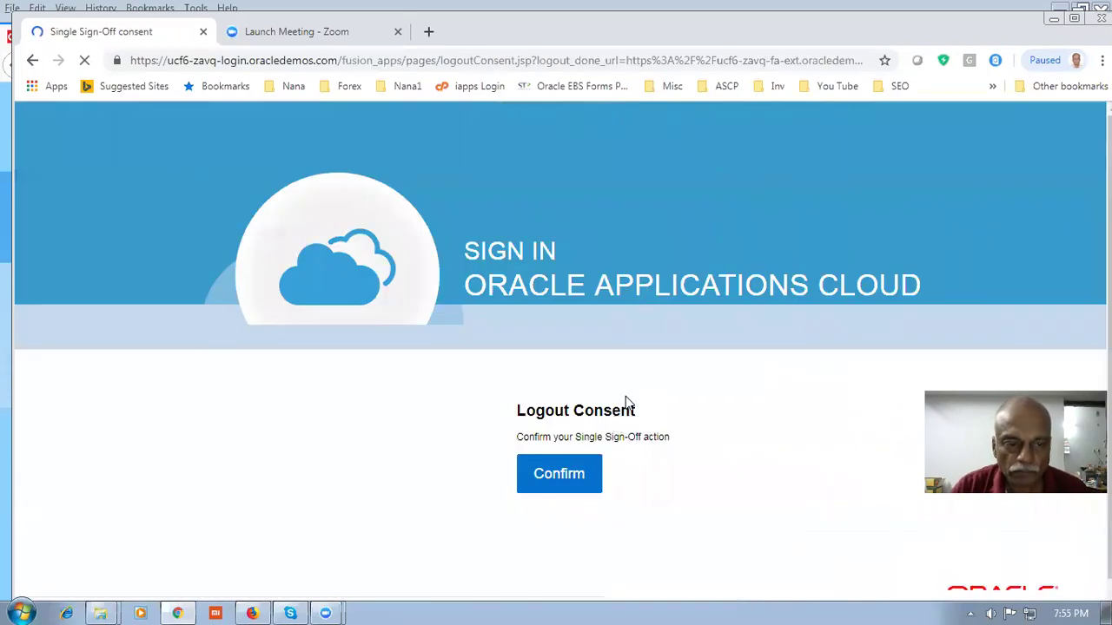
left_click(578, 489)
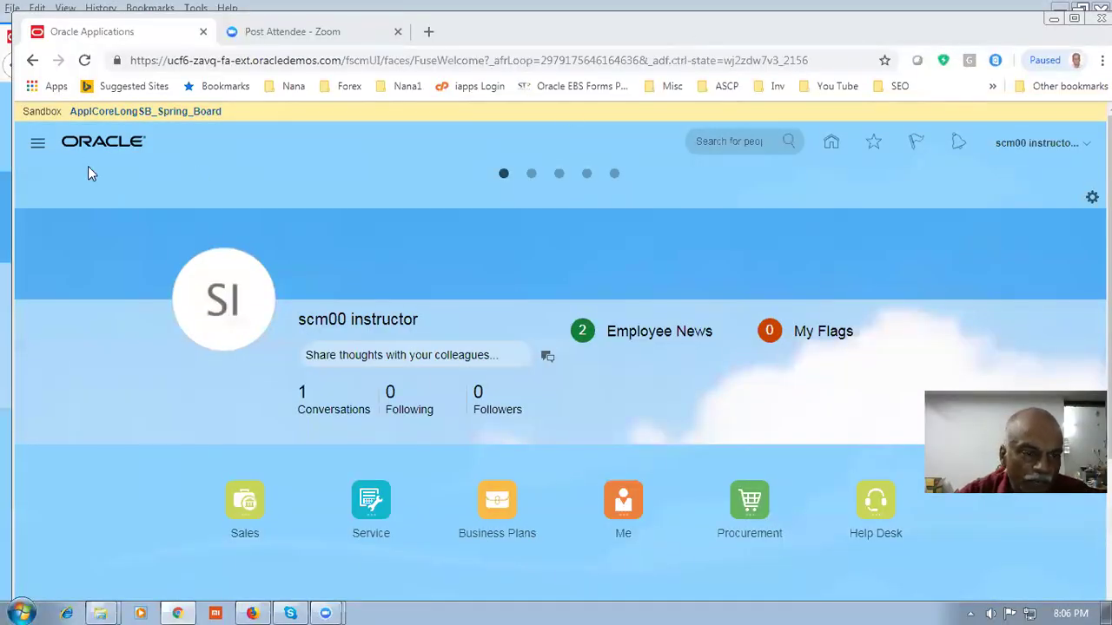
Step: Publish the ApplCoreLongSB_Spring_Board sandbox from its Sandbox Details dialog
left_click(161, 113)
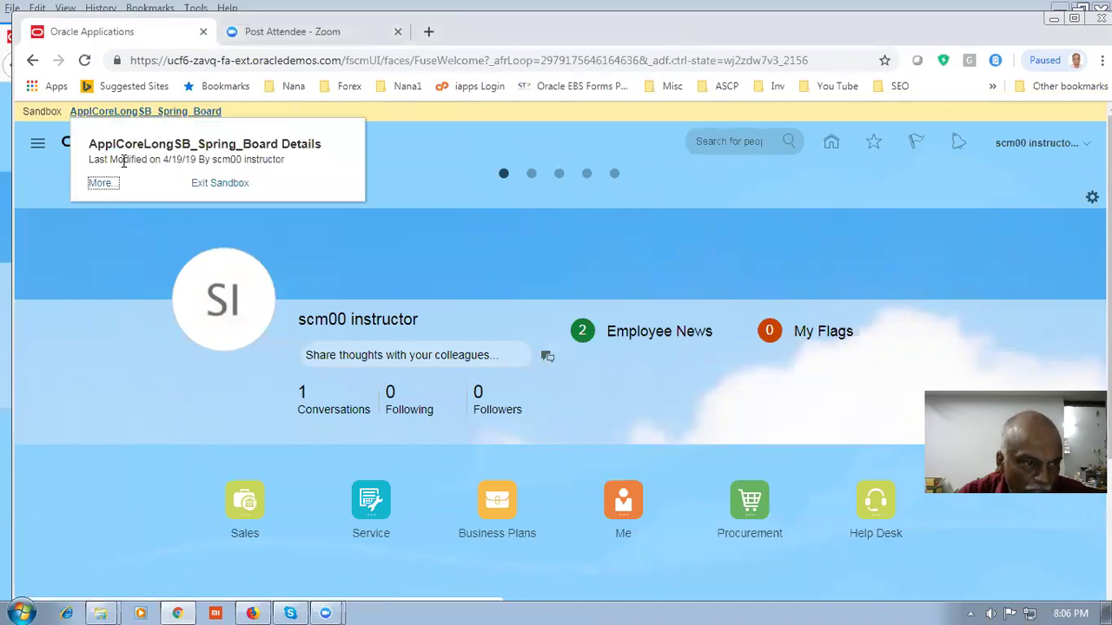
left_click(110, 187)
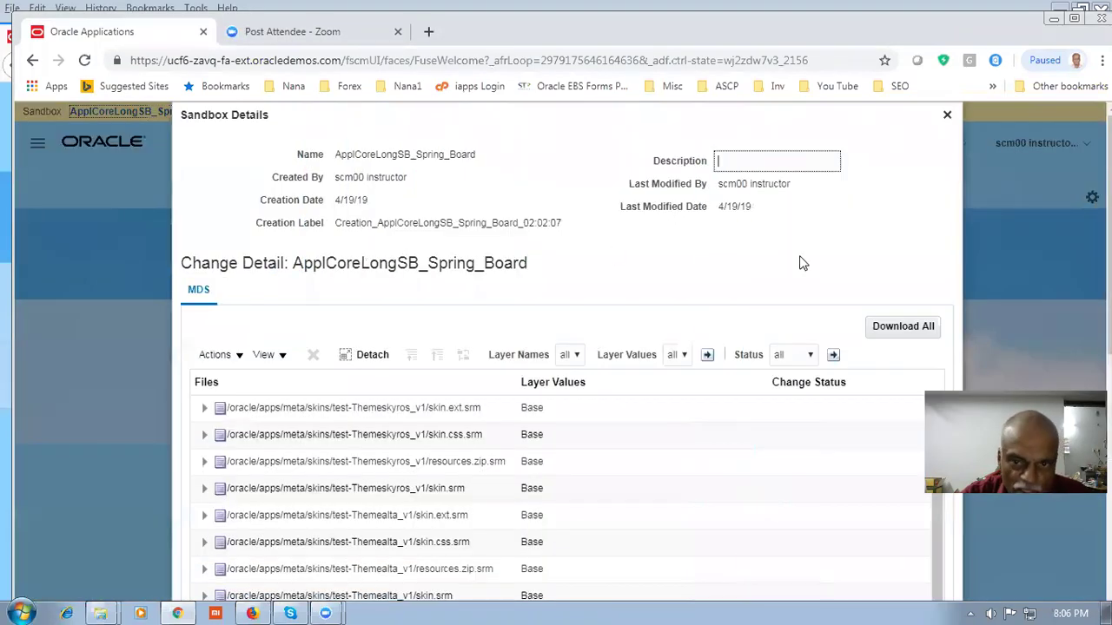
key("F11")
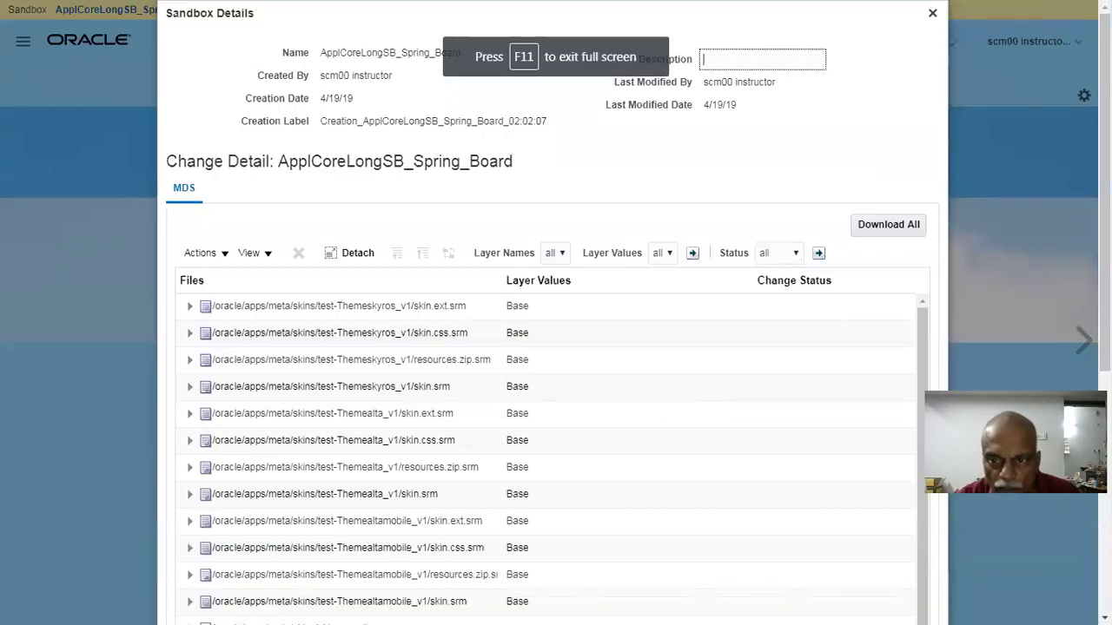
scroll(965, 558, "down", 5)
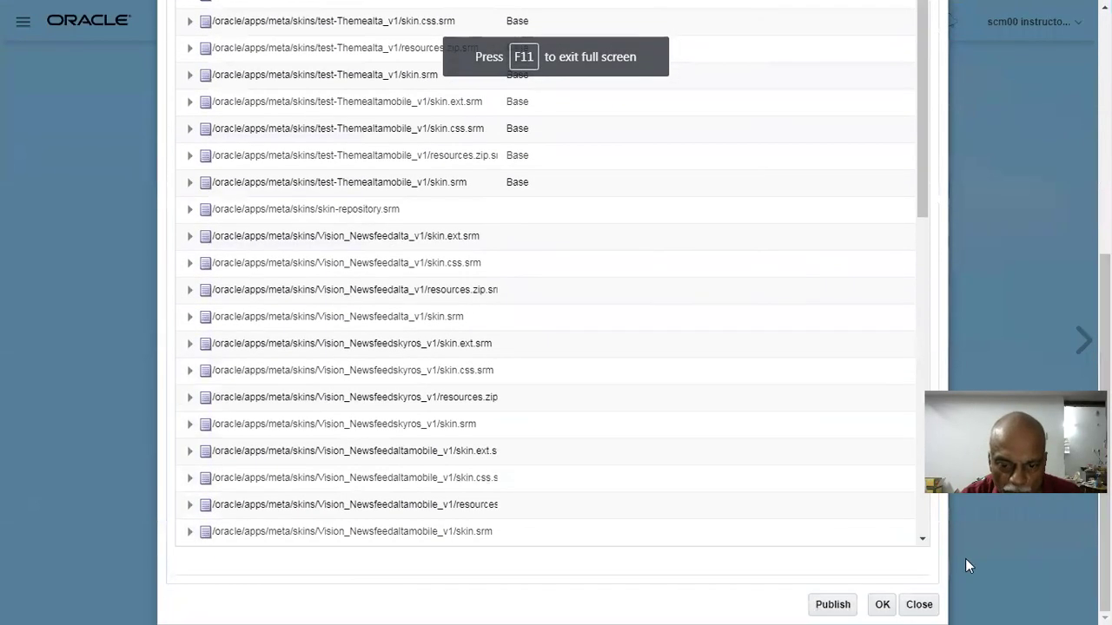
left_click(834, 606)
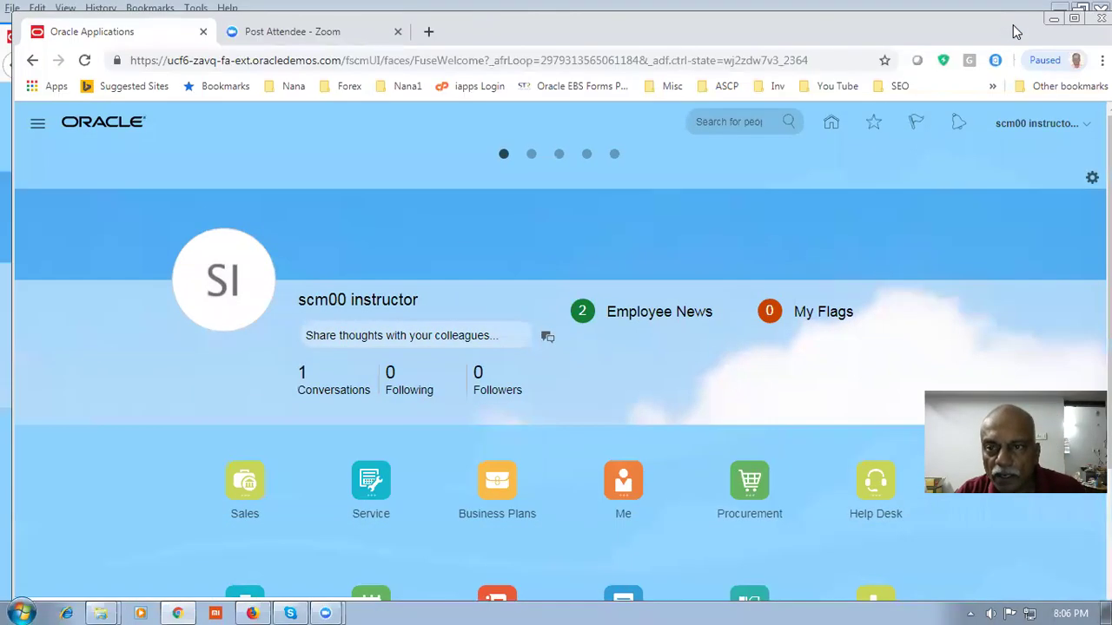
Step: Sign out, confirm, and sign back in for a fresh session
left_click(1027, 127)
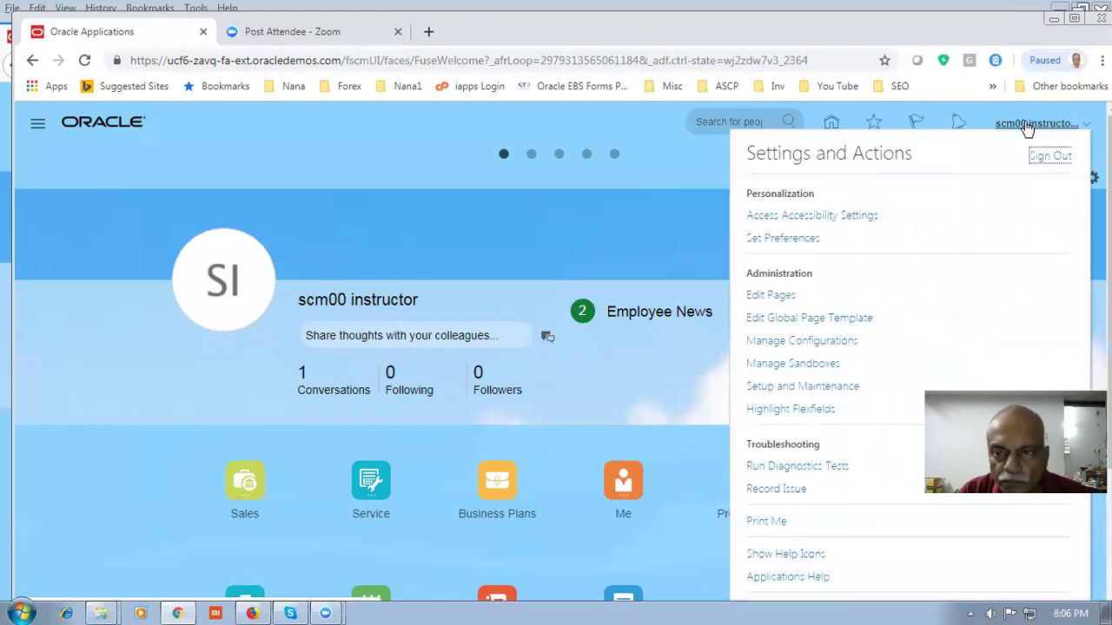
left_click(1039, 158)
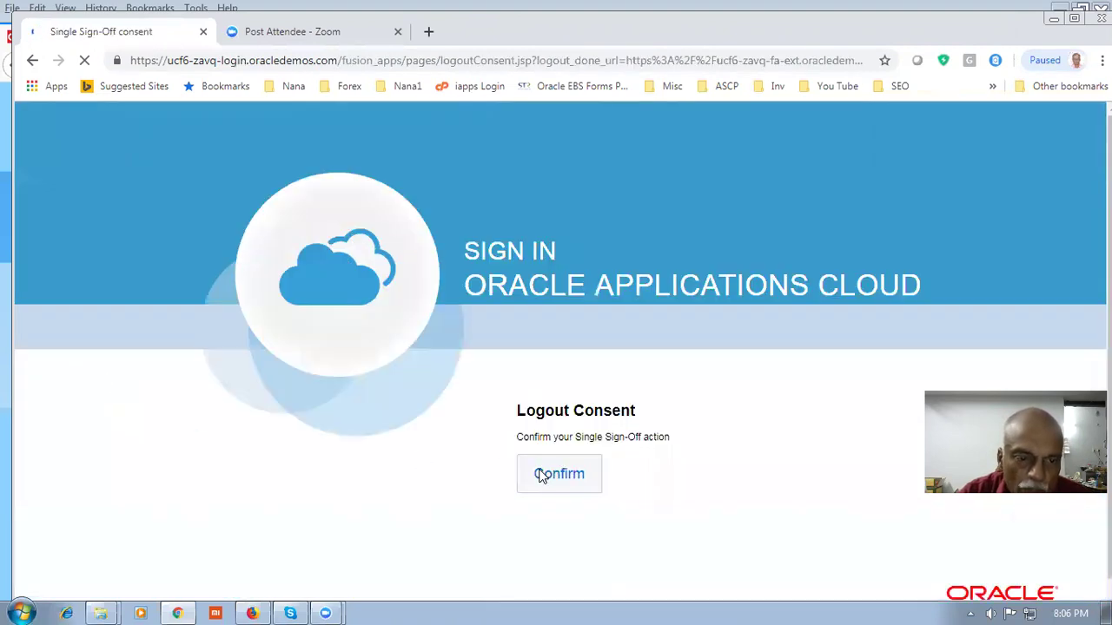
left_click(539, 475)
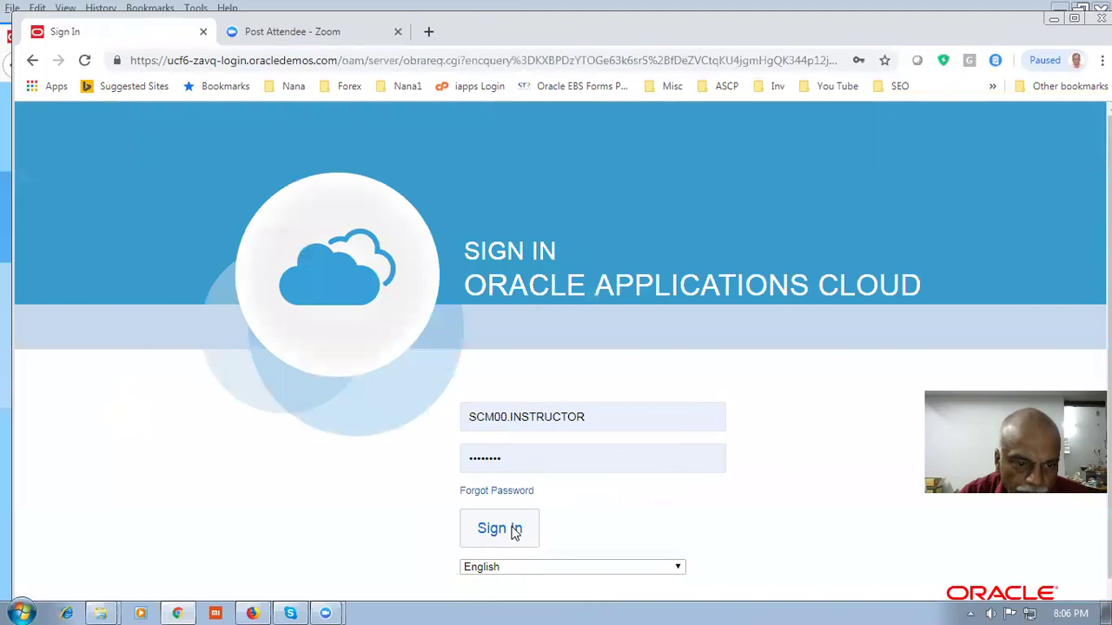
left_click(511, 537)
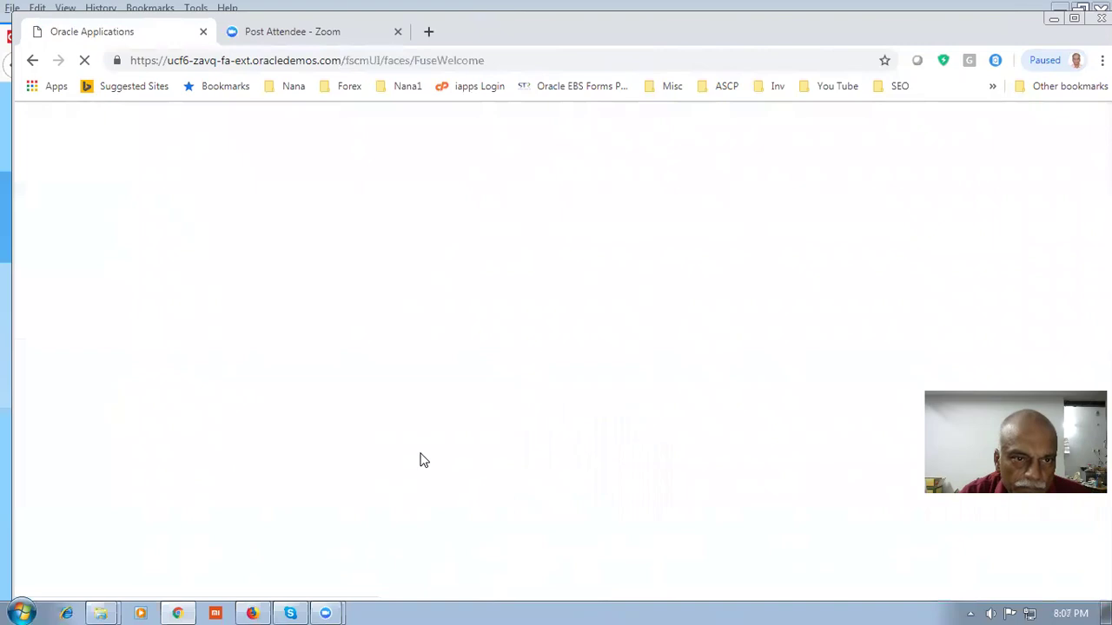
Step: Scroll through the springboard to check the light-blue test theme
scroll(421, 463, "down", 3)
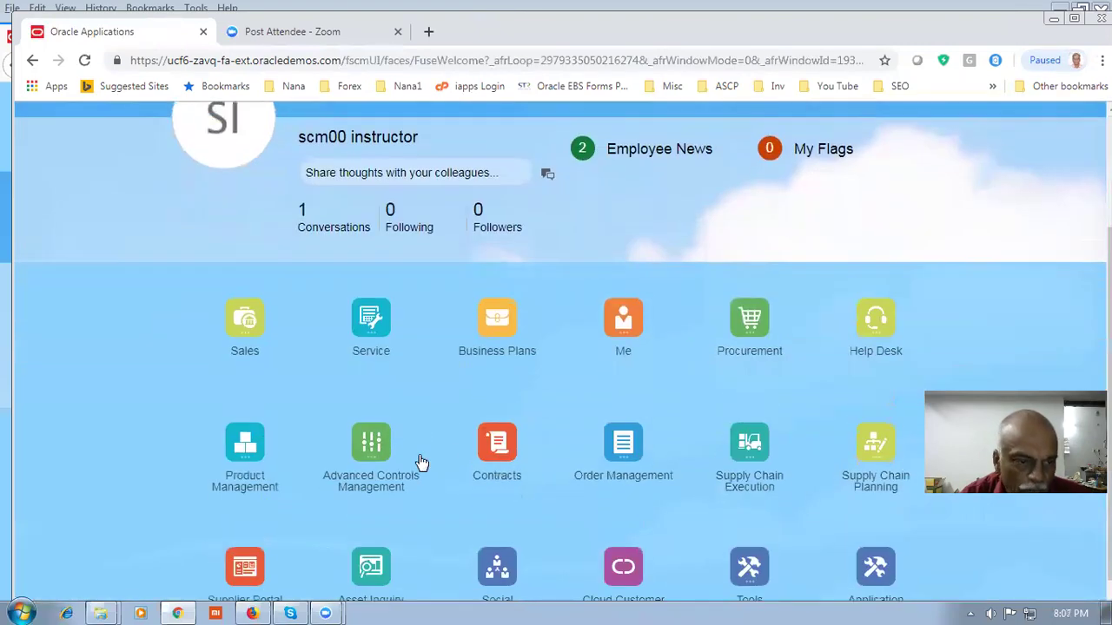
scroll(421, 463, "down", 1)
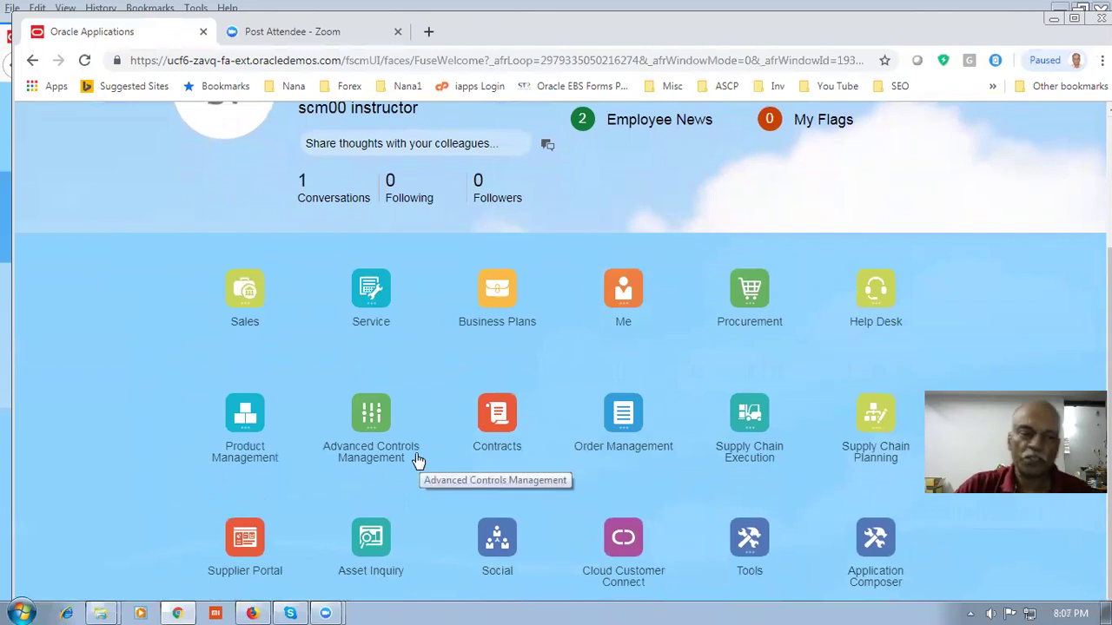
scroll(341, 386, "up", 3)
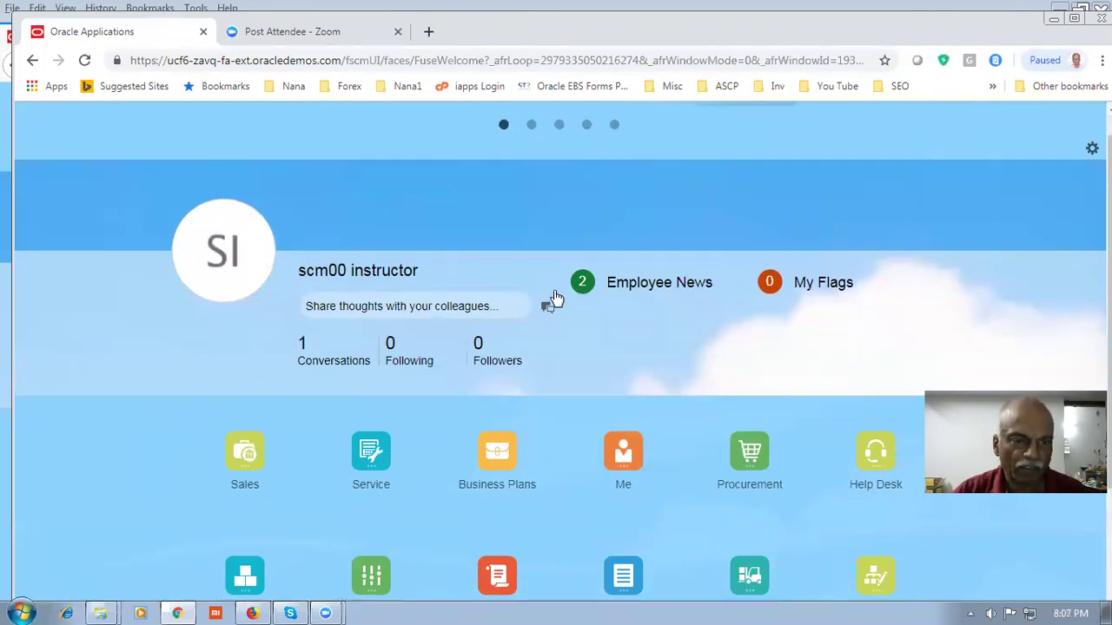
scroll(767, 414, "down", 3)
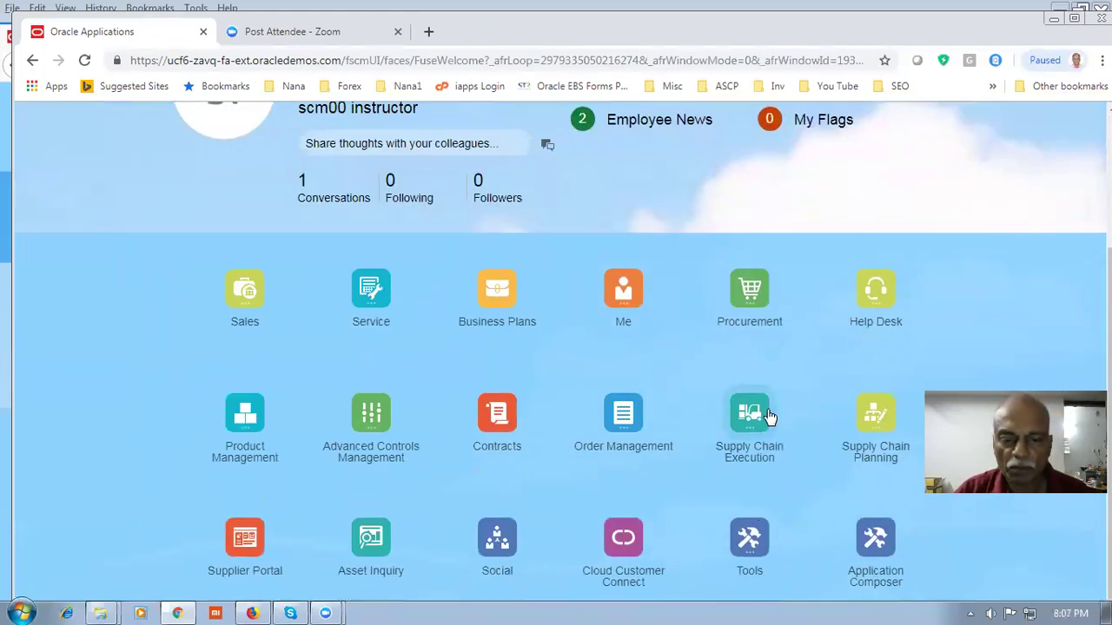
scroll(769, 417, "up", 3)
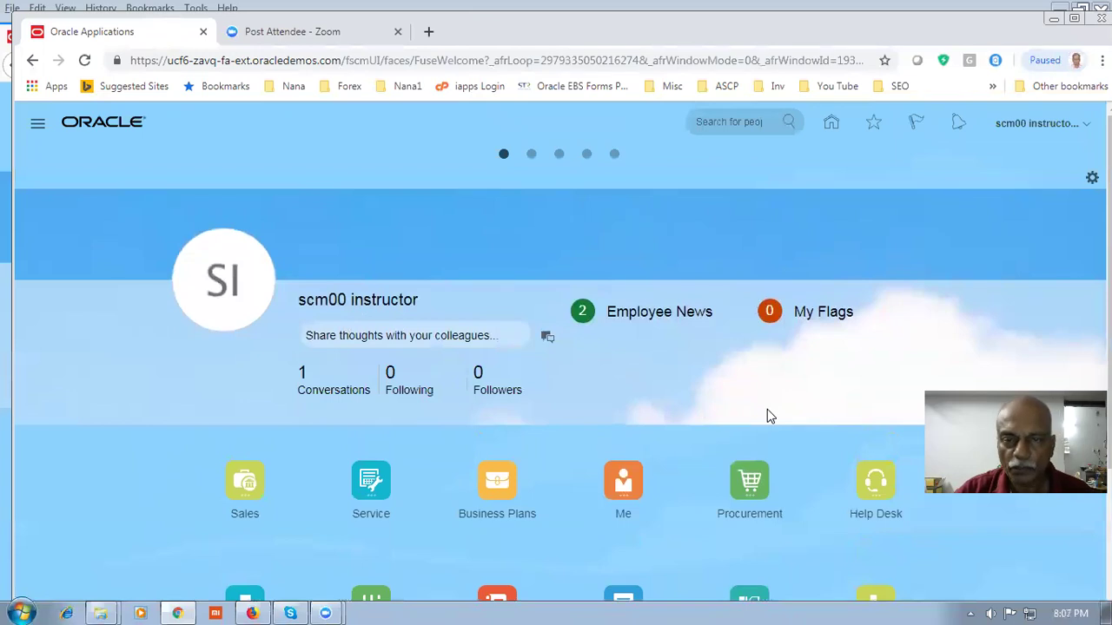